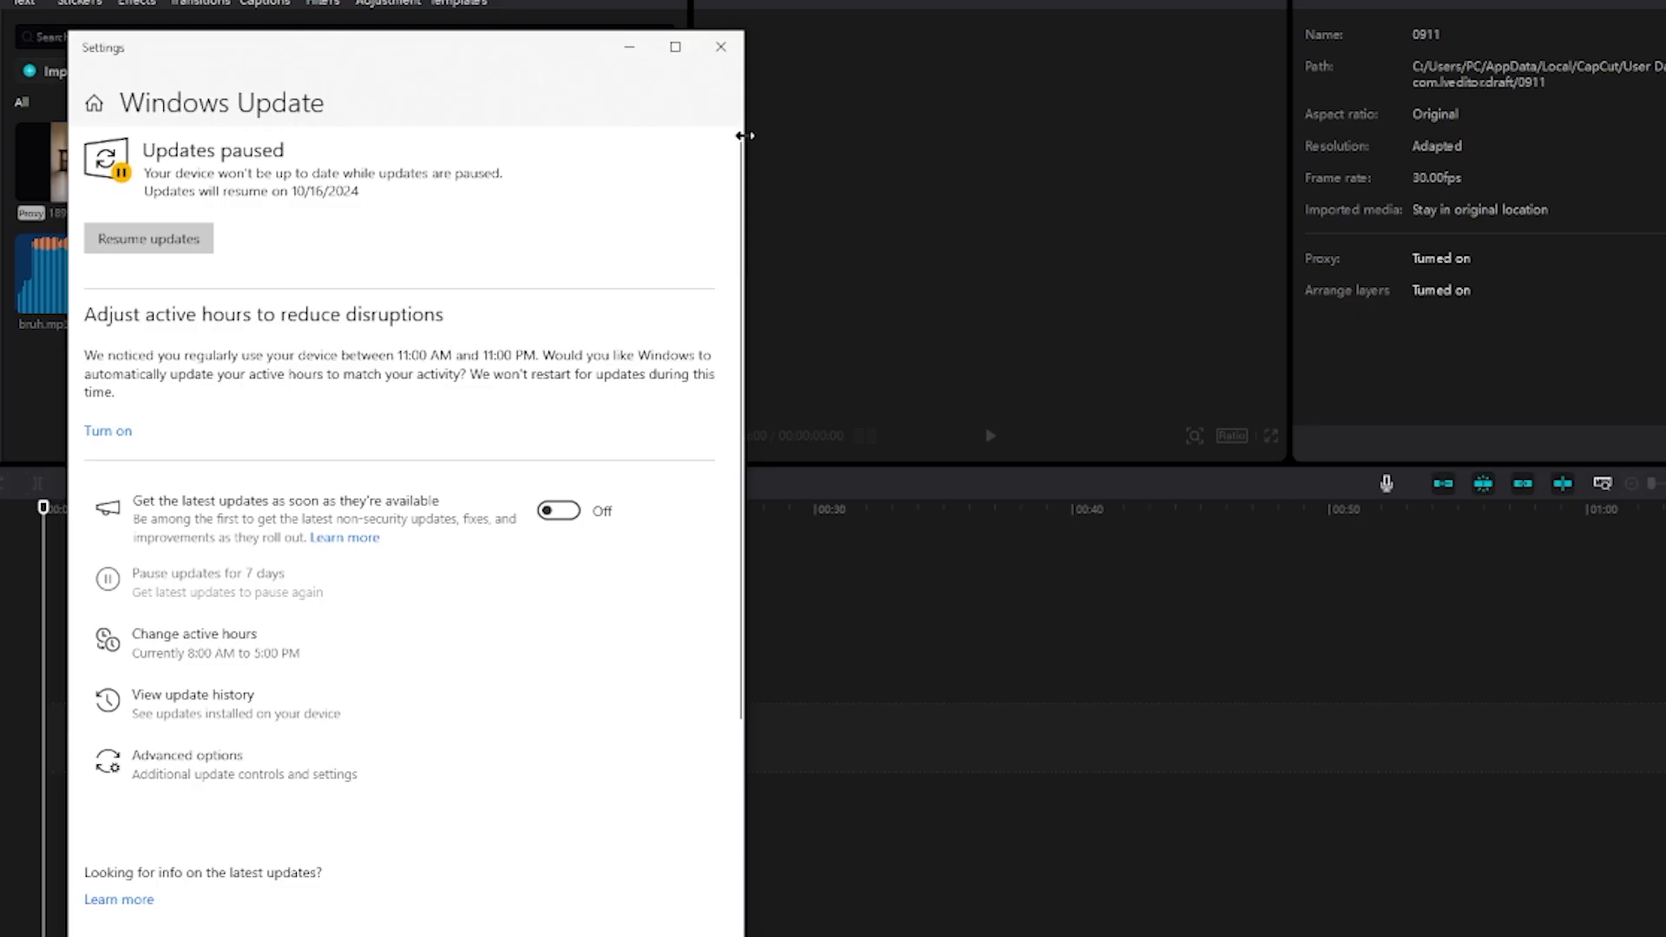
# Widen the Settings window, check the available pause-until dates in the advanced Windows Update options, and return to the main update page
pyautogui.moveTo(742, 135); pyautogui.dragTo(1322, 135)
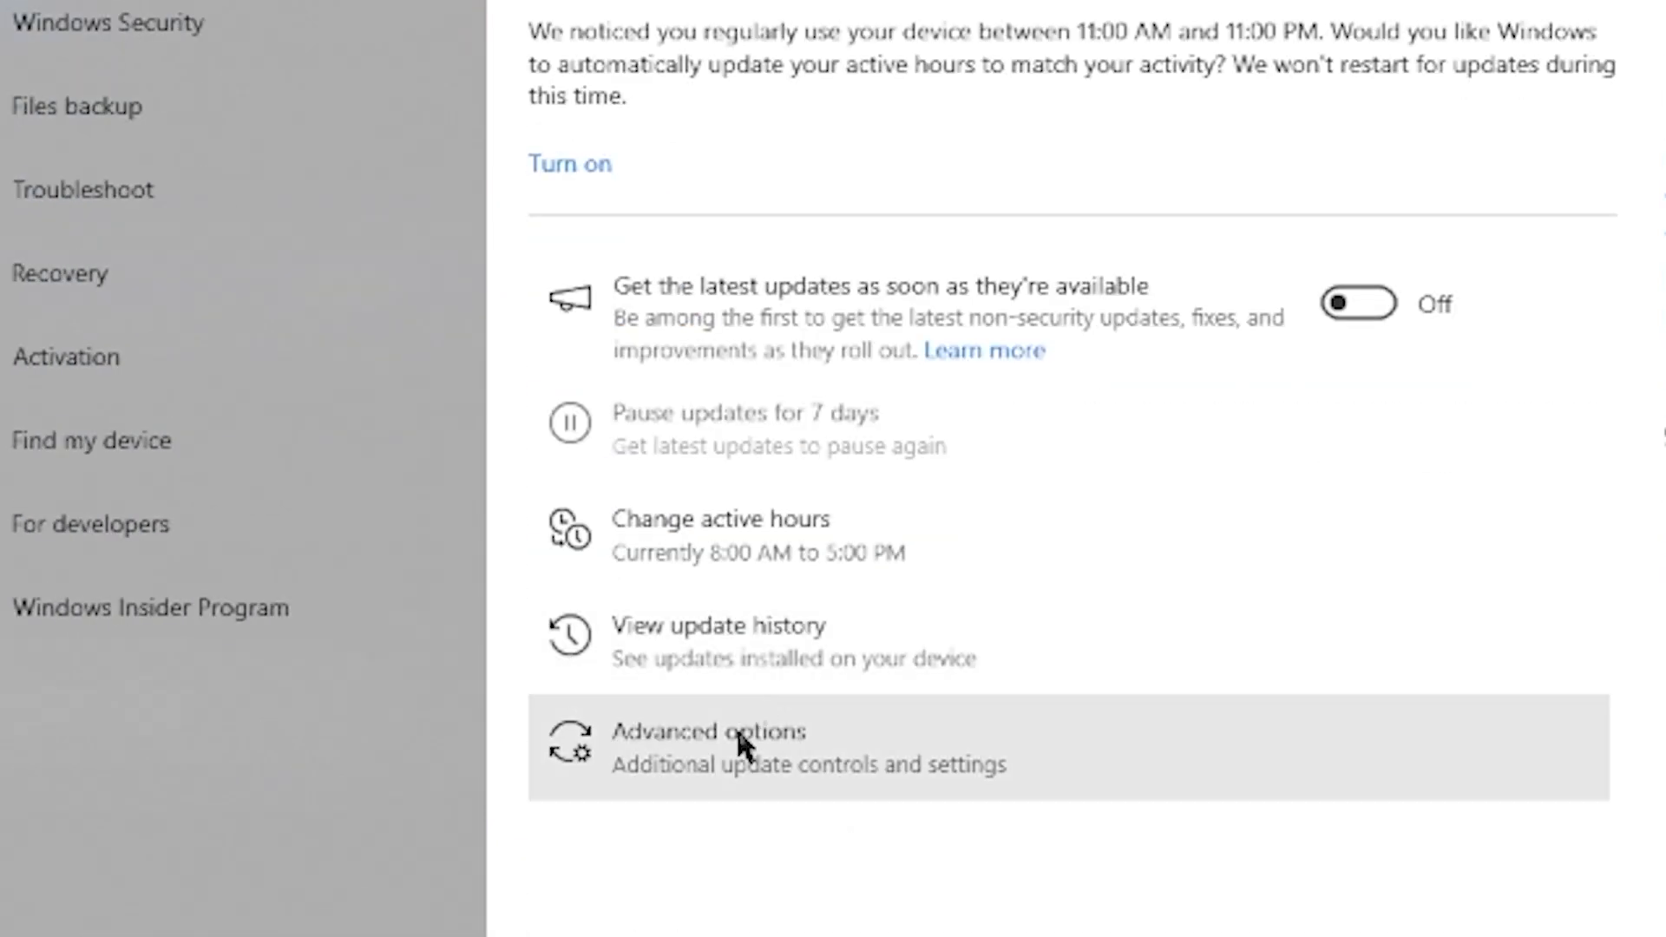
pyautogui.click(736, 755)
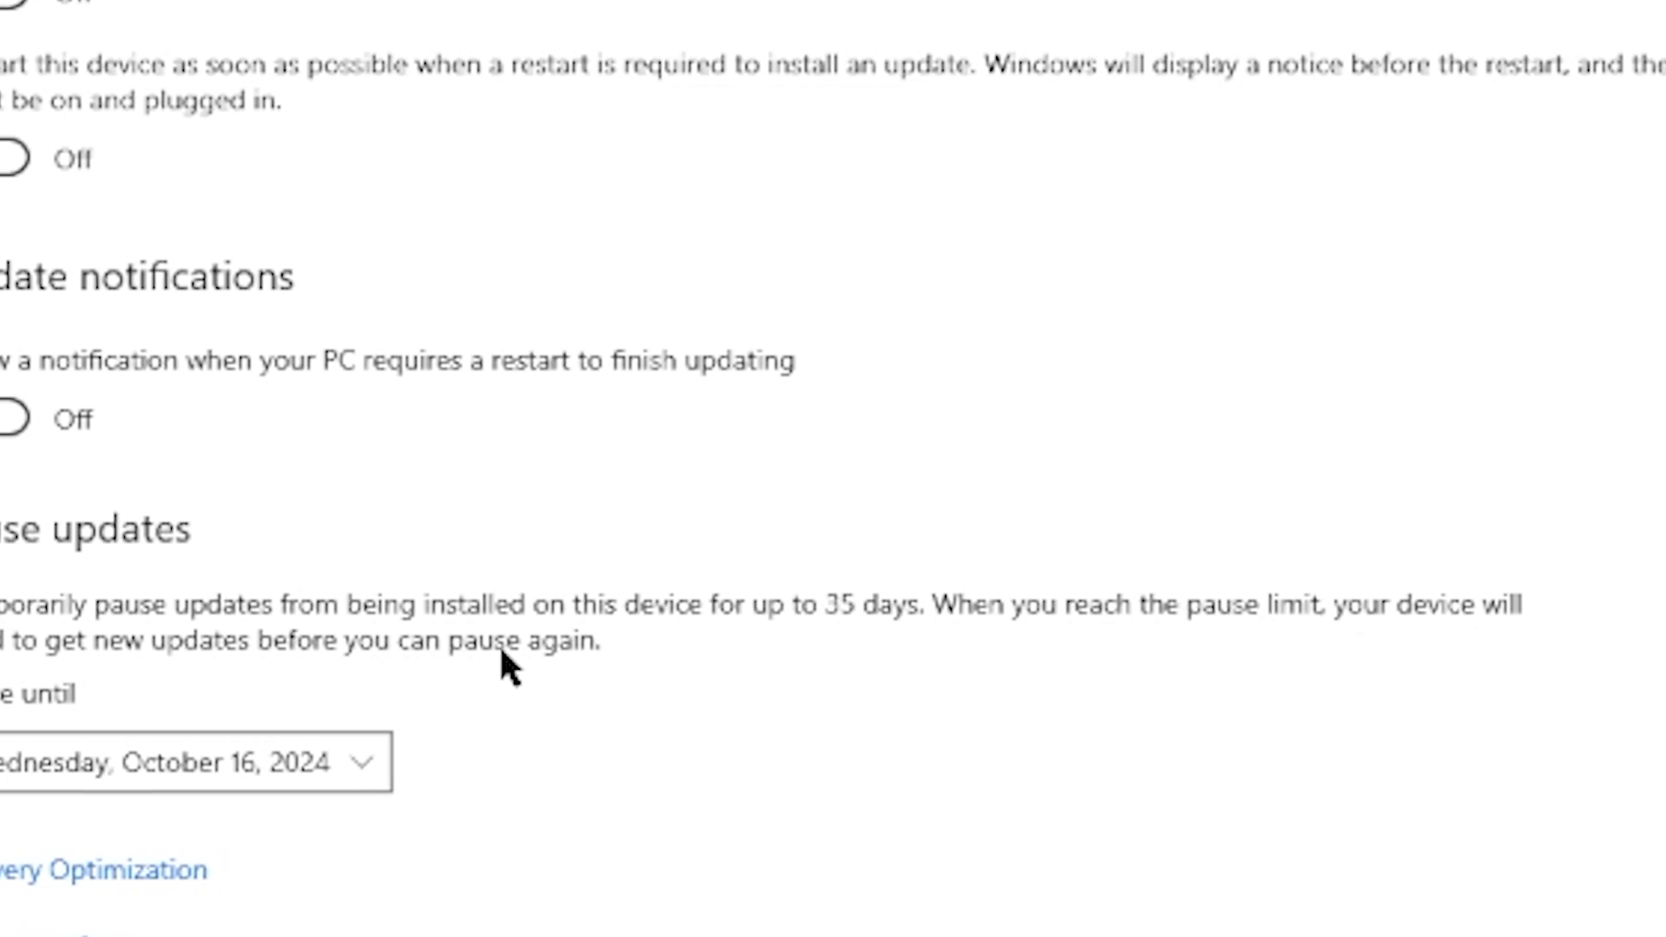
pyautogui.click(356, 763)
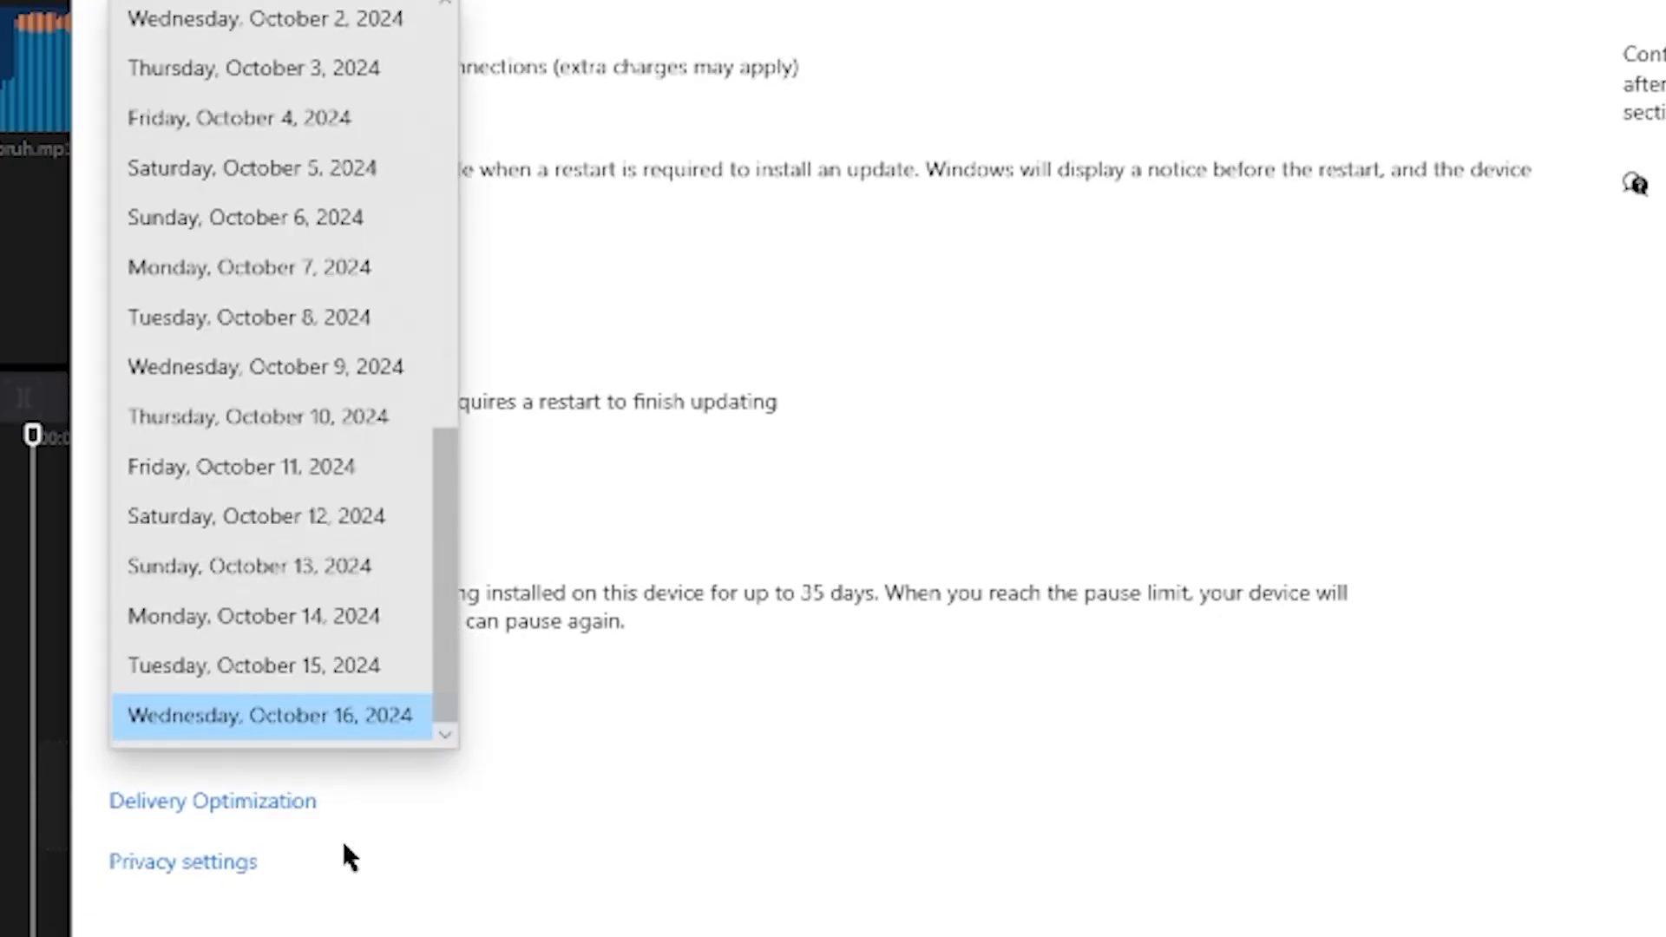
pyautogui.click(868, 626)
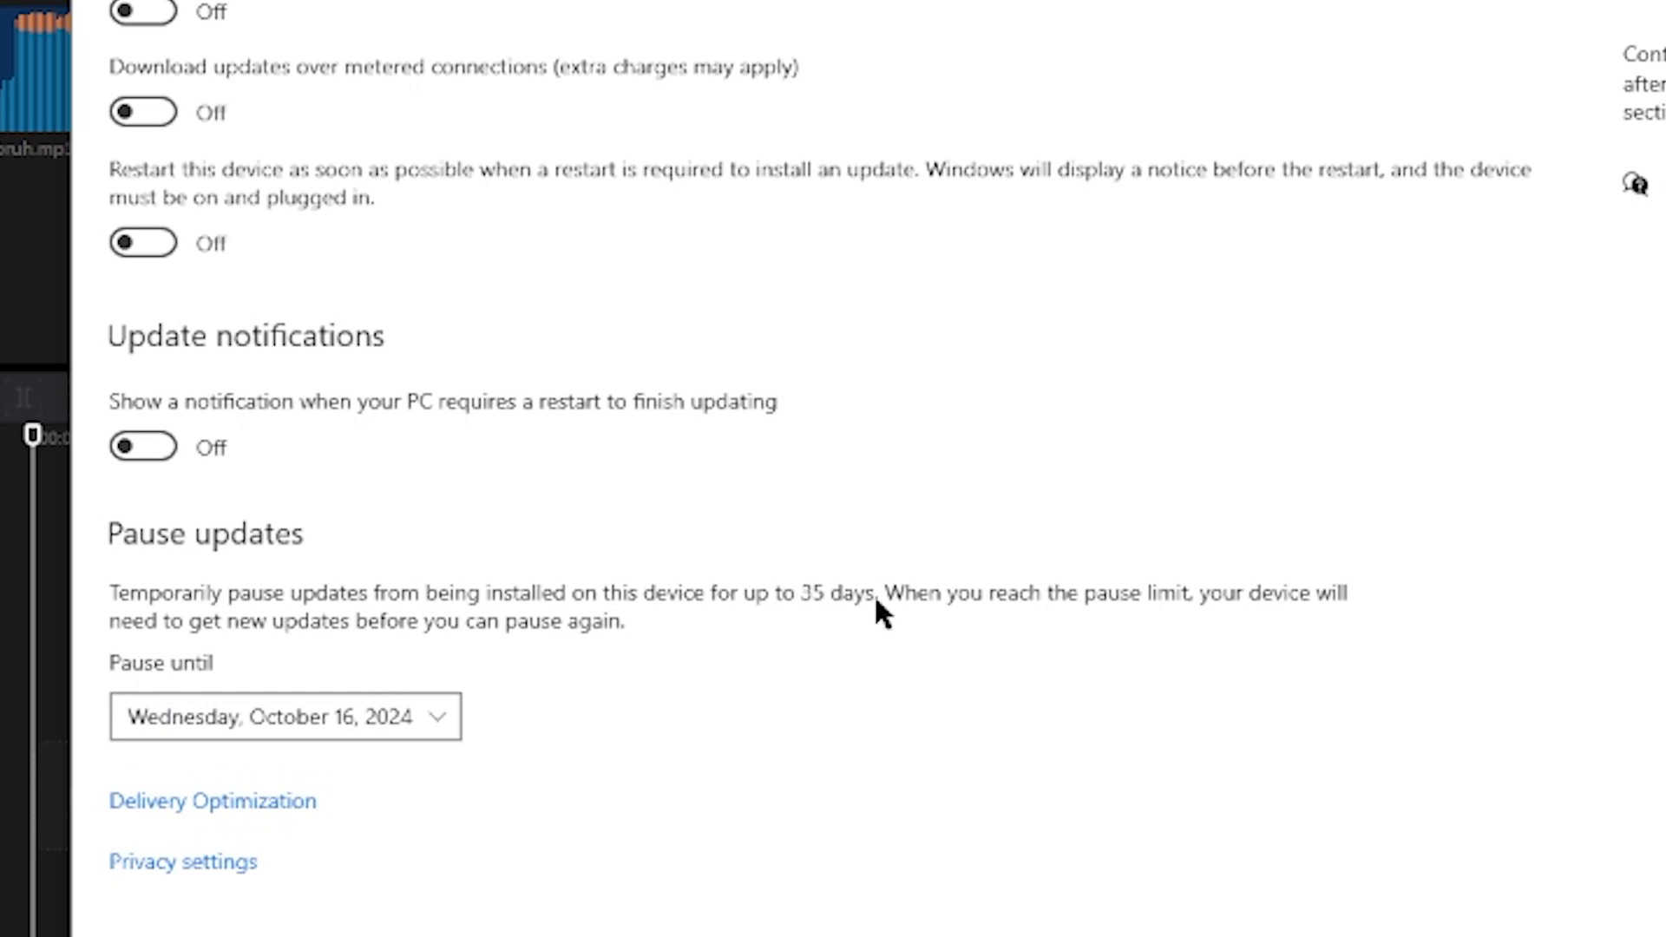
pyautogui.hotkey('alt', 'Left')
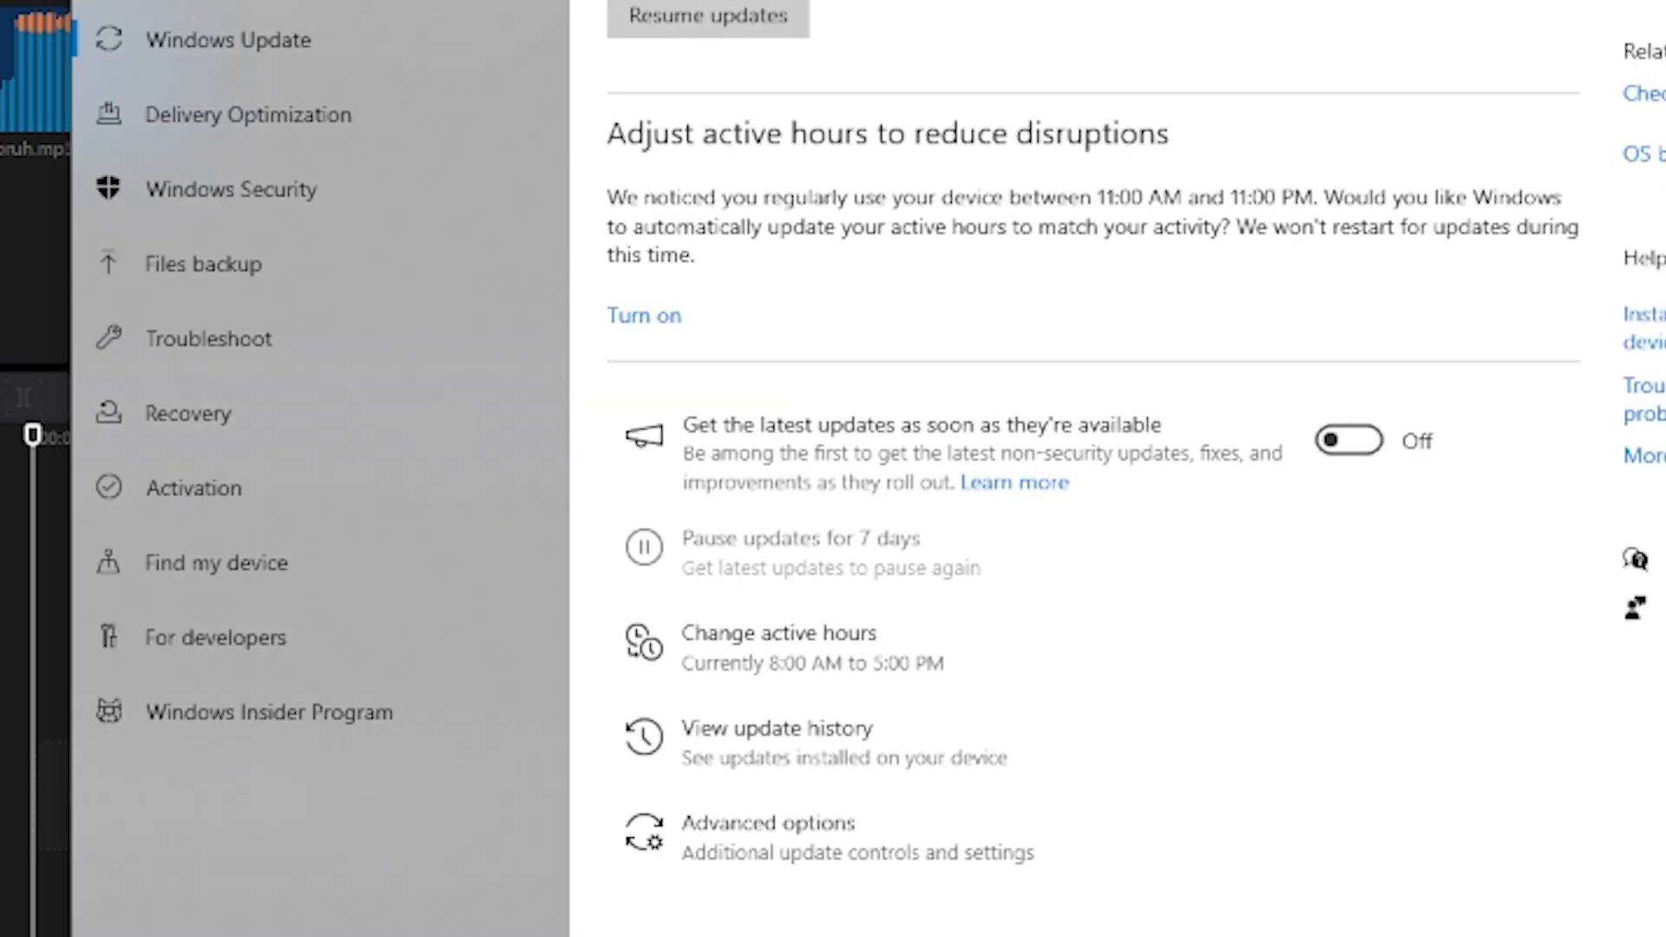
# Find the Run dialog through system search and launch services.msc from it
pyautogui.press('super+s')
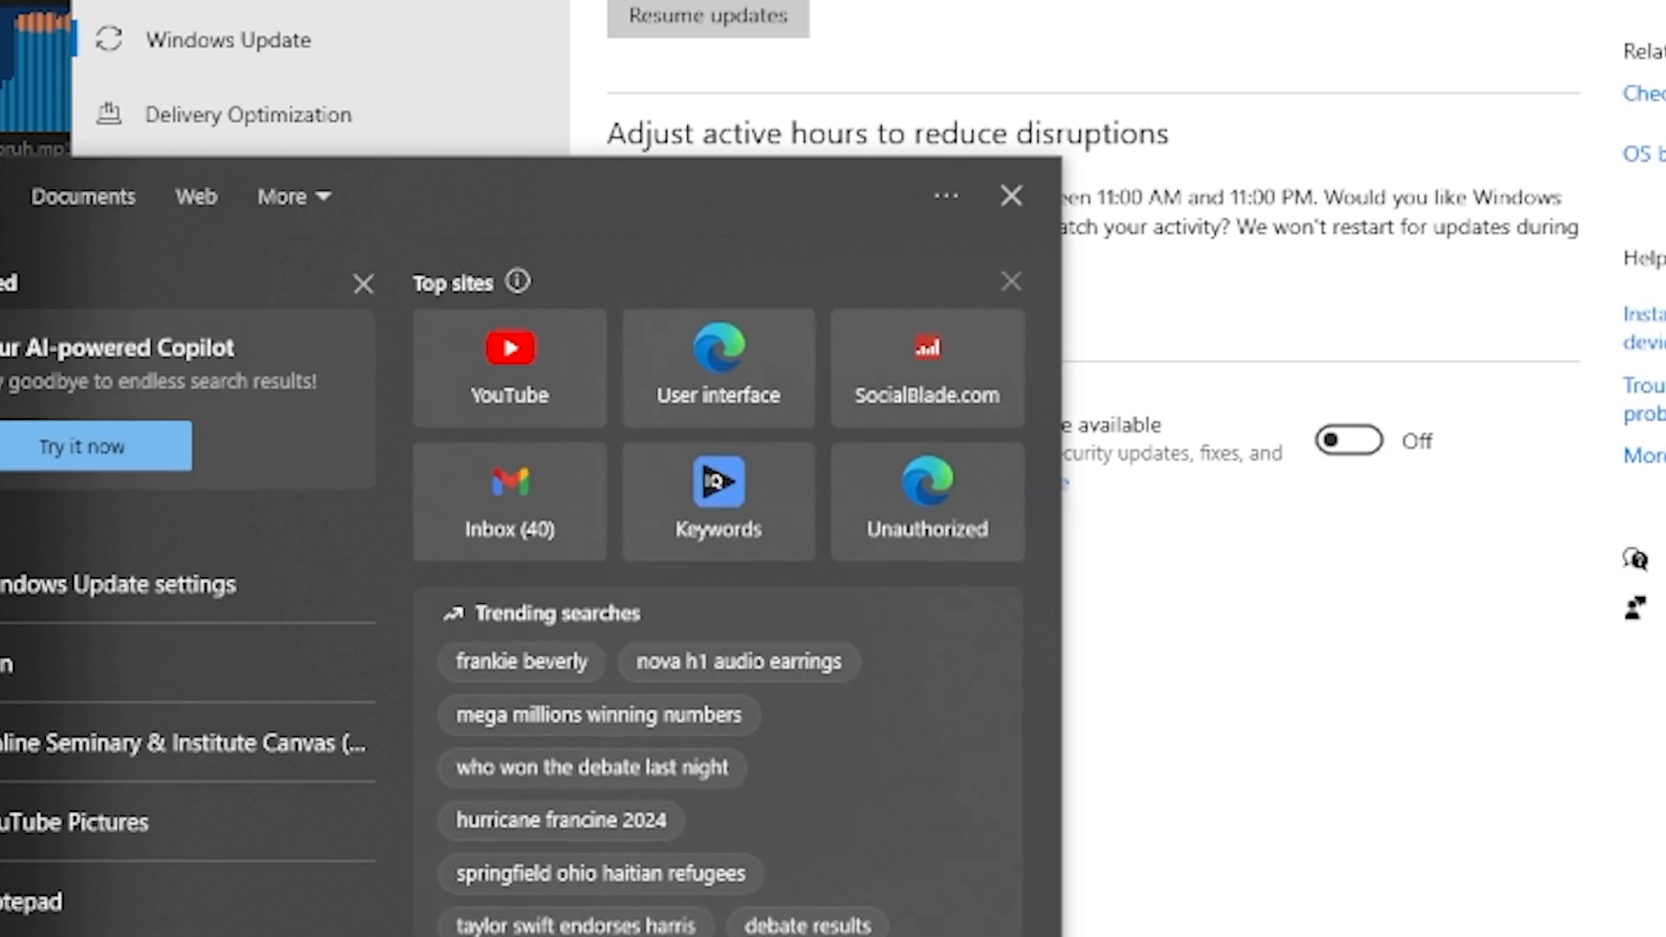
pyautogui.write('run')
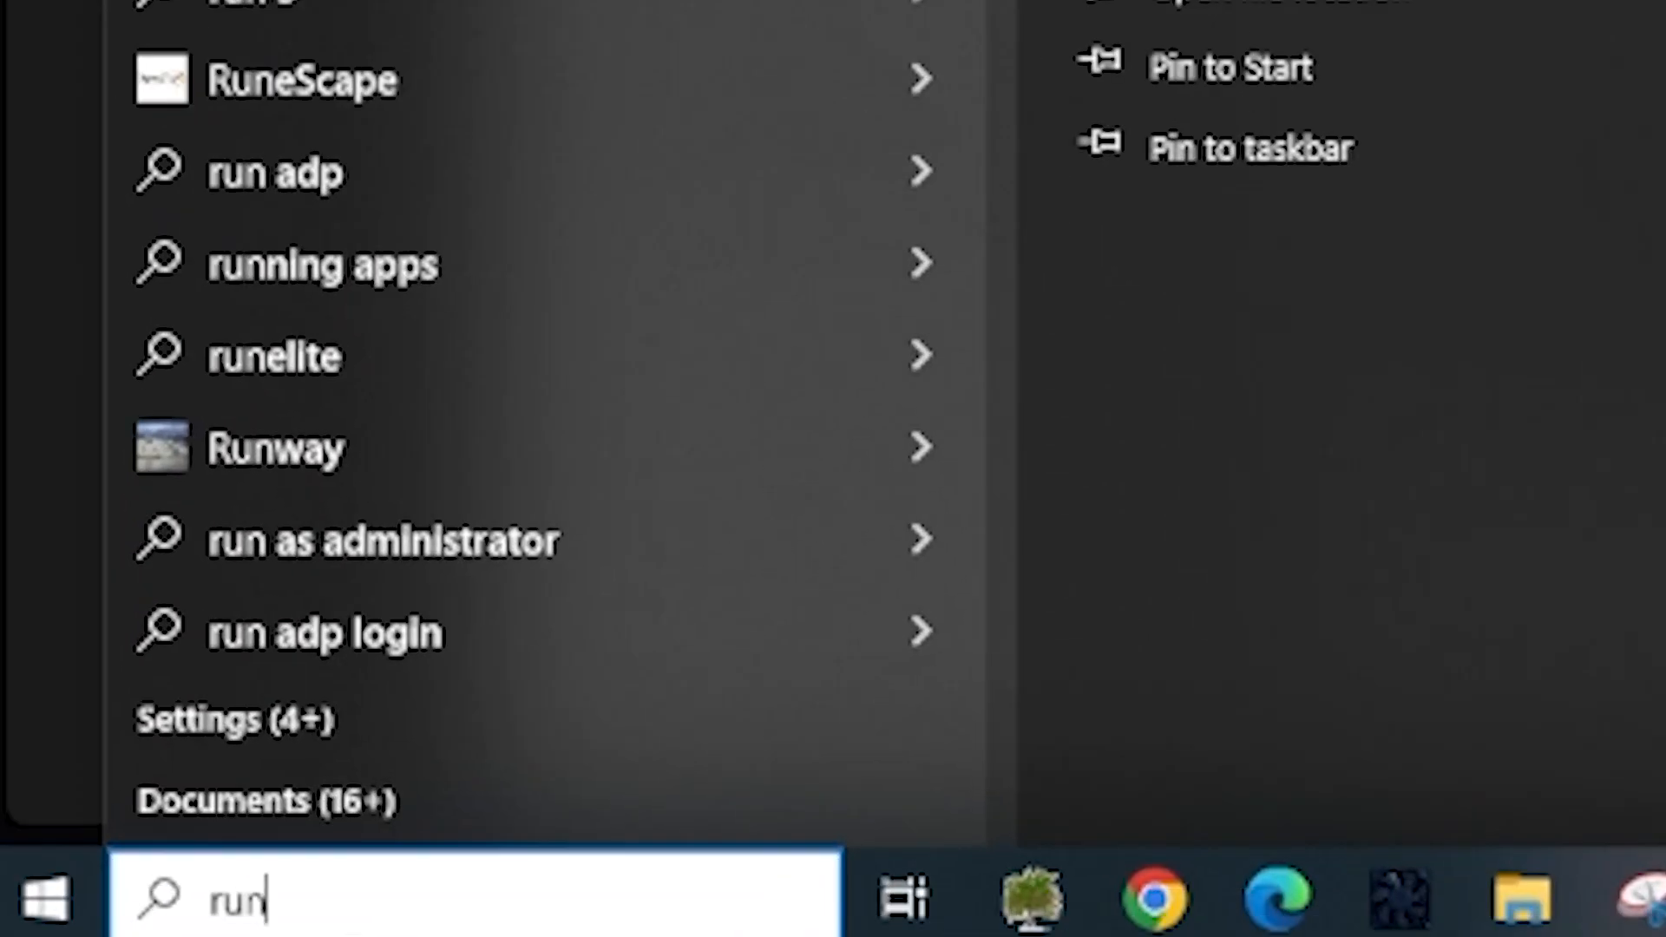
pyautogui.press('Return')
pyautogui.click(444, 571)
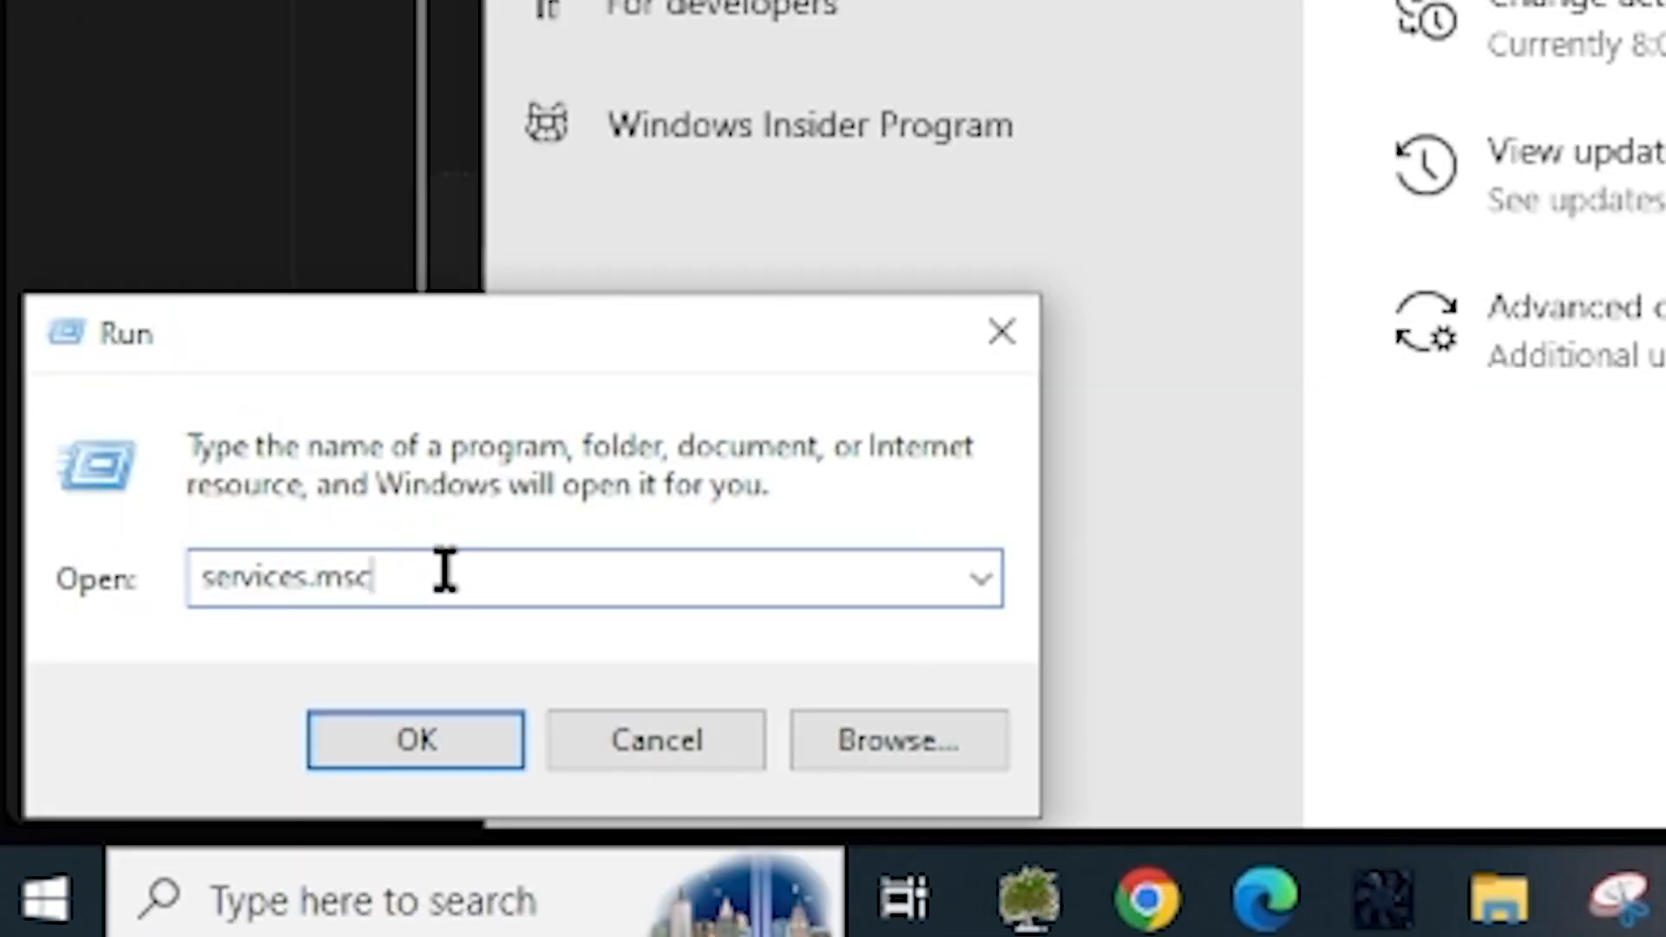
pyautogui.press('BackSpace')
pyautogui.press('BackSpace')
pyautogui.press('BackSpace')
pyautogui.press('BackSpace')
pyautogui.write('.msc')
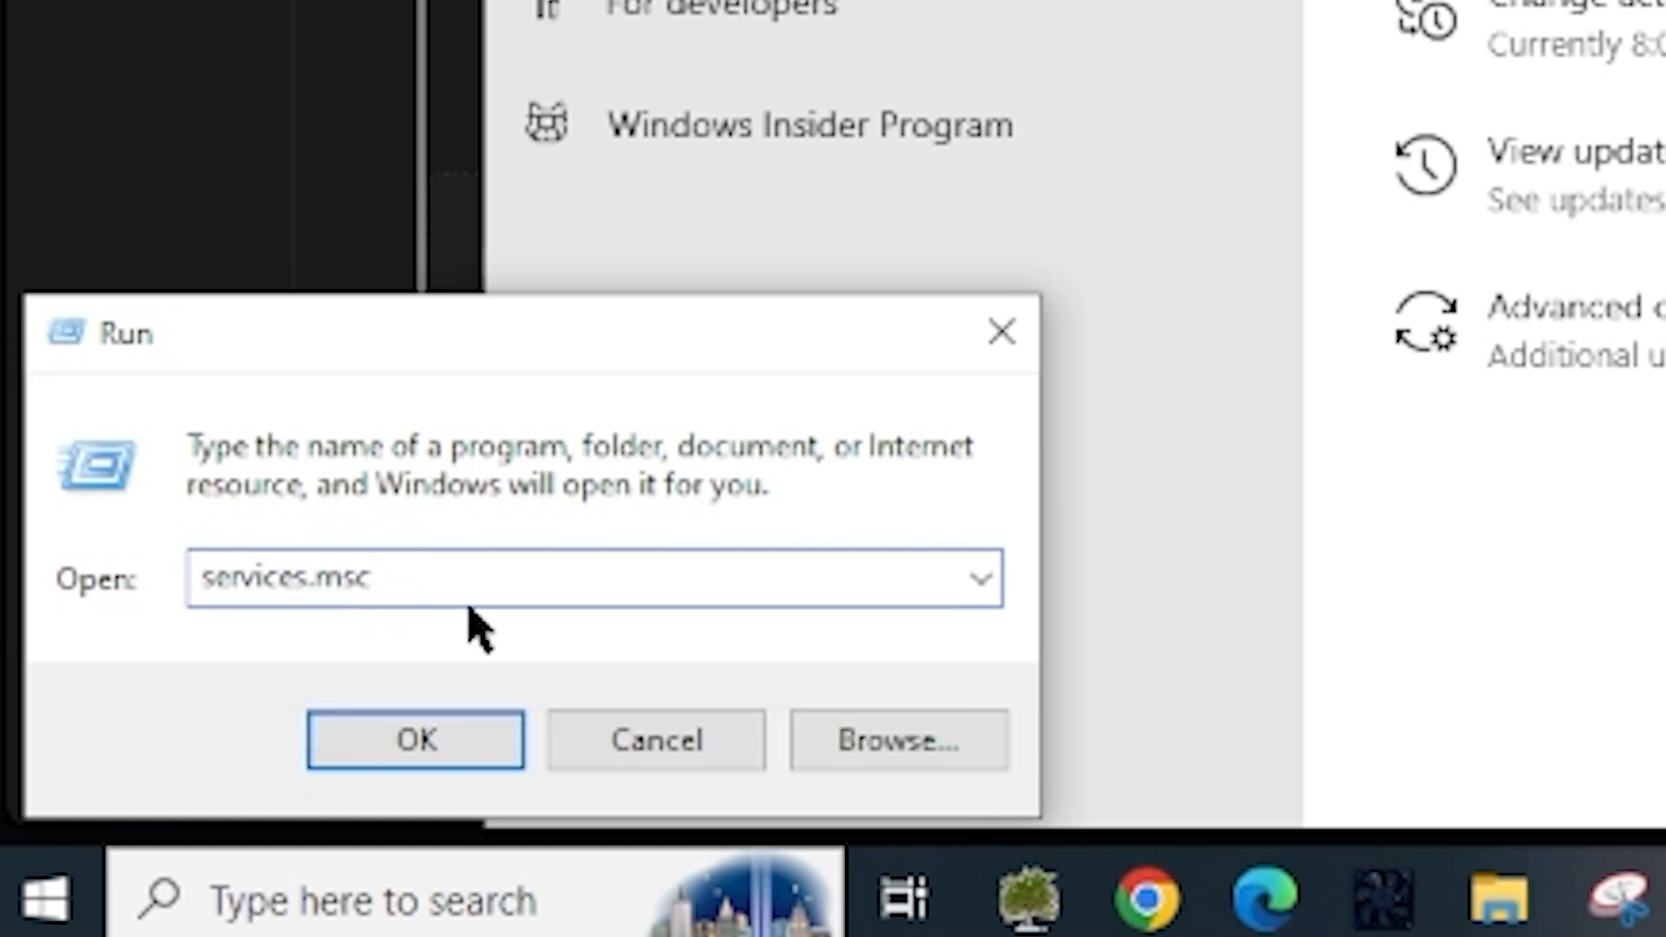
pyautogui.click(458, 757)
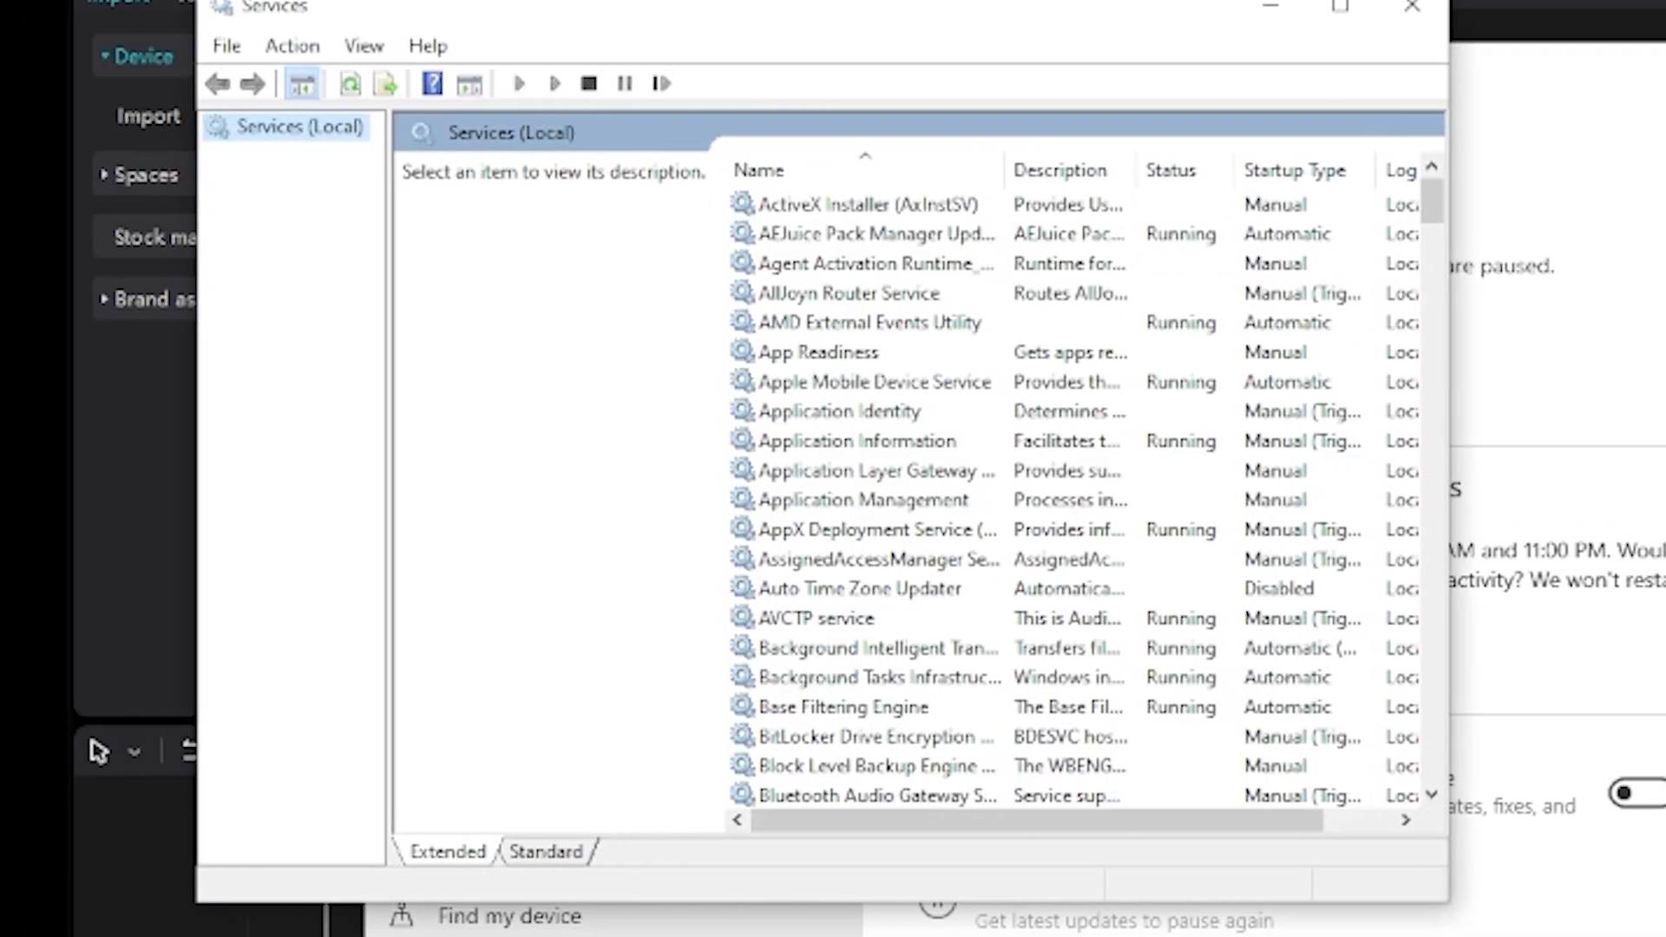
# Find the Windows Update service in the services list and open its properties
pyautogui.click(789, 352)
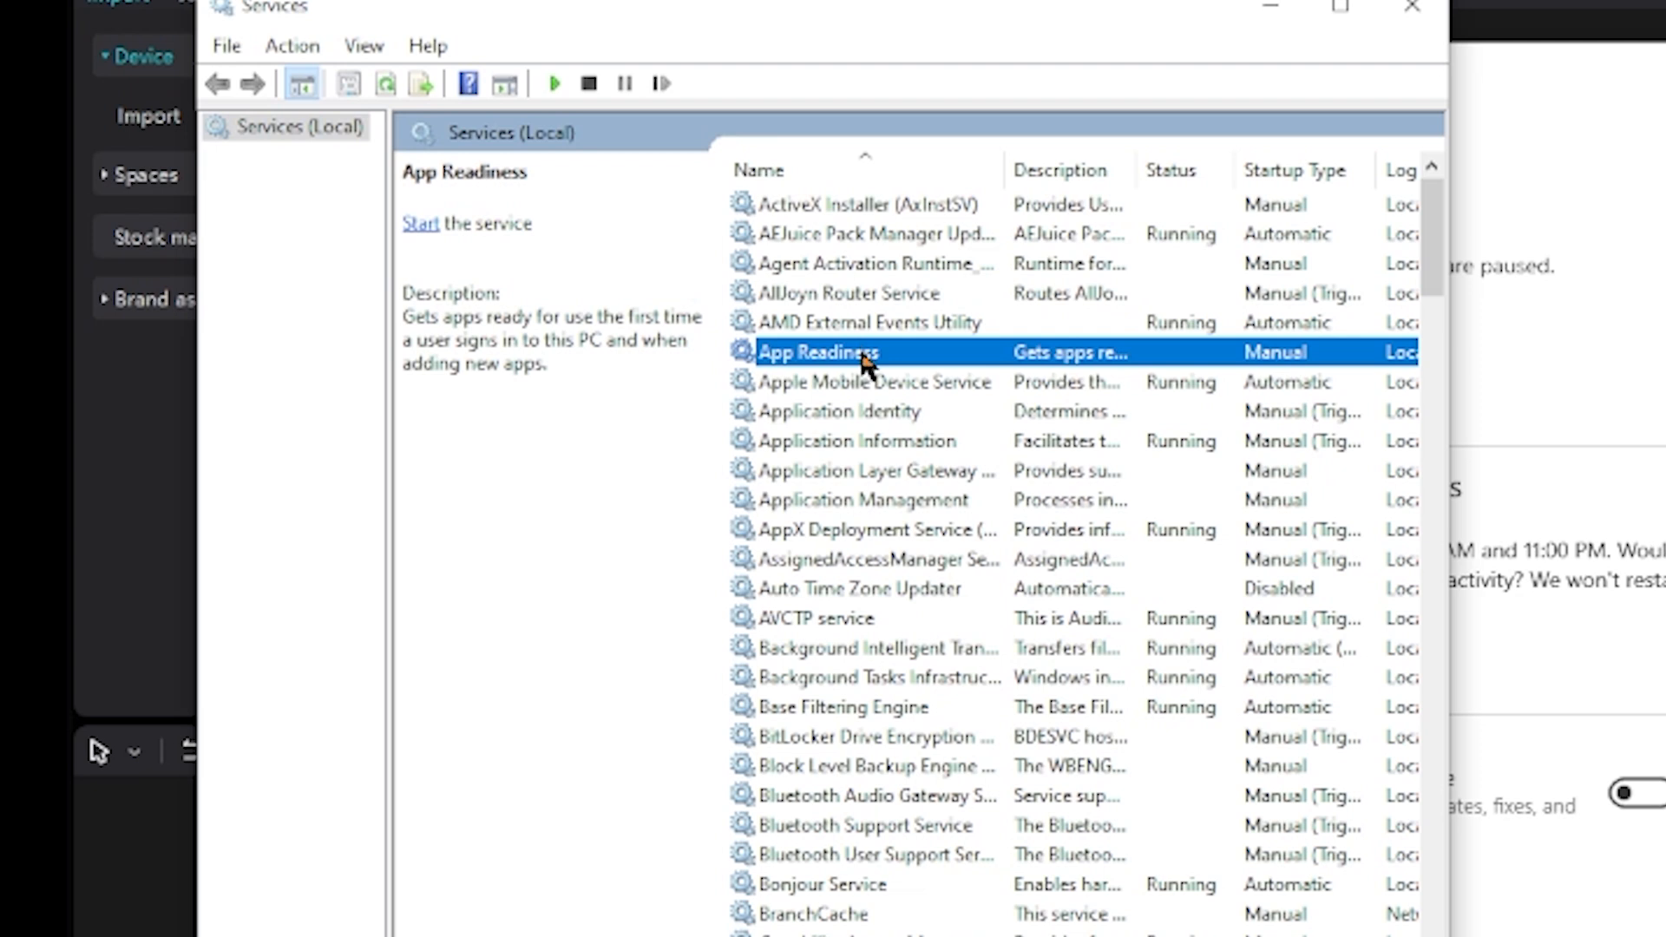
pyautogui.press('w')
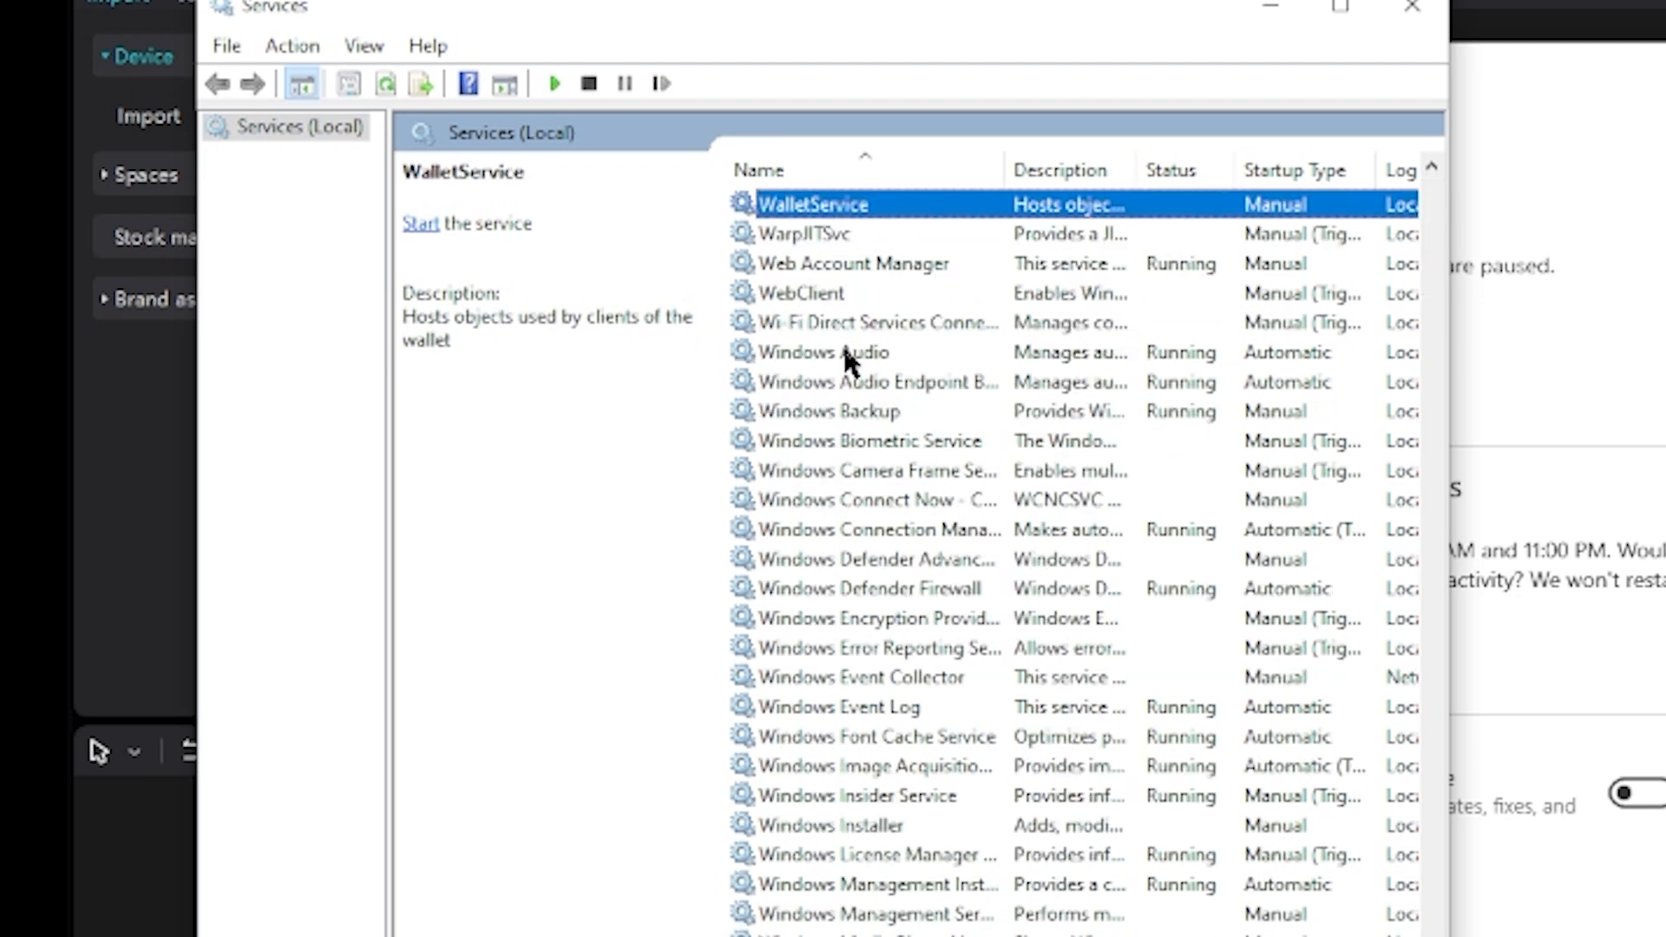
pyautogui.scroll(-6, 849, 360)
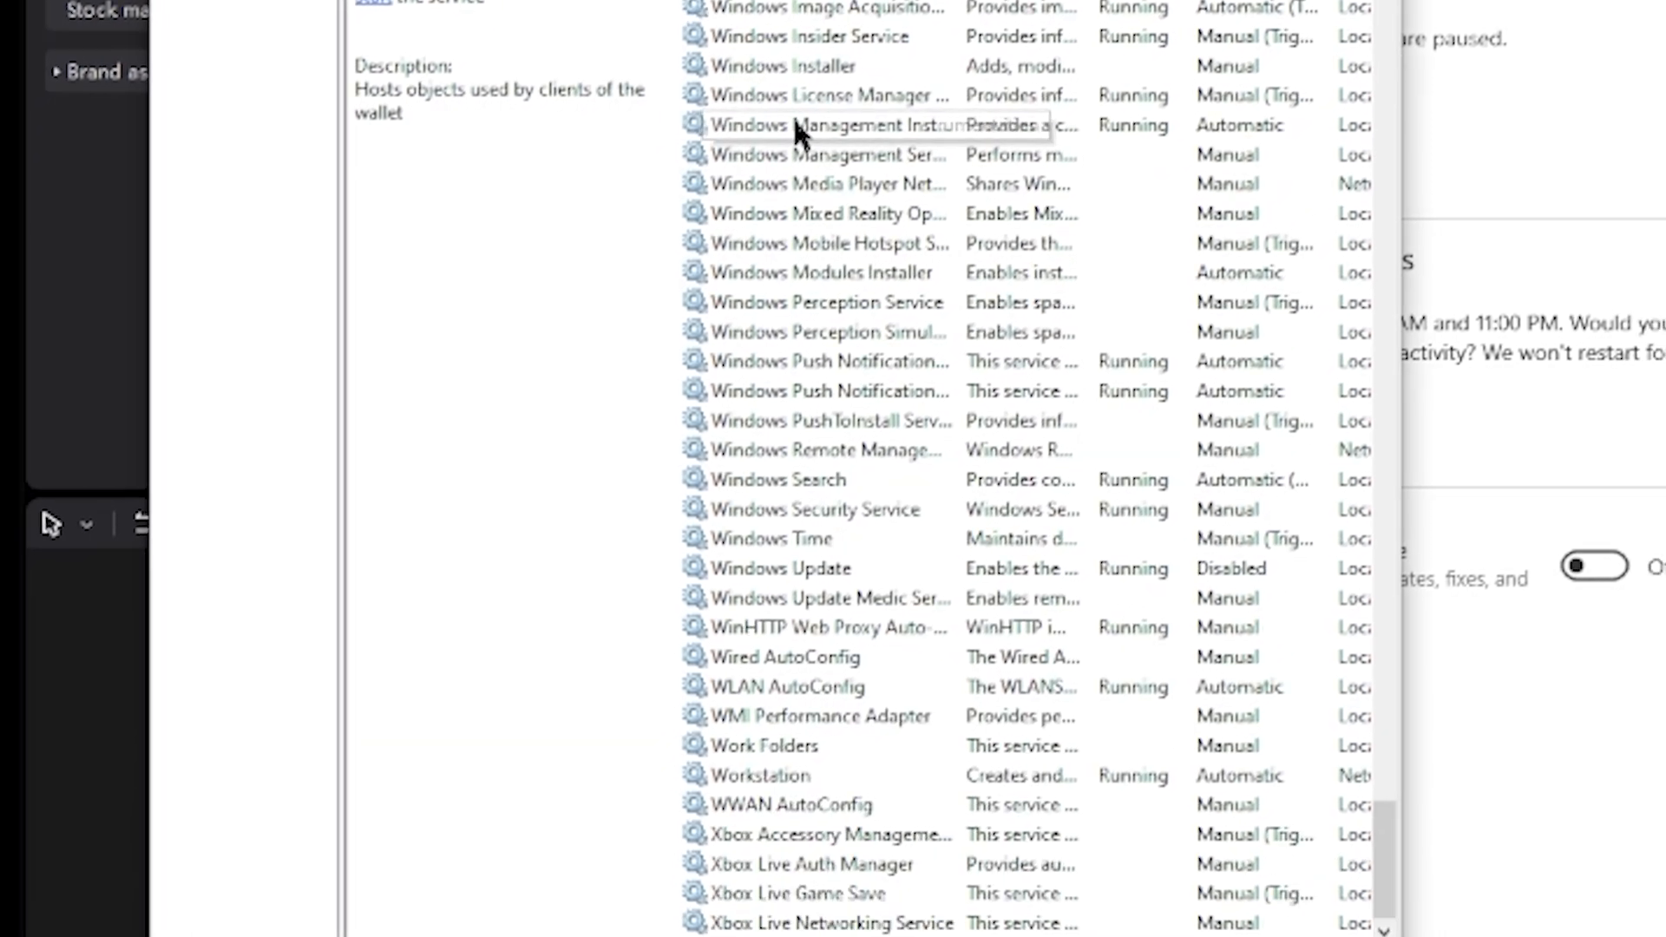
pyautogui.click(802, 573)
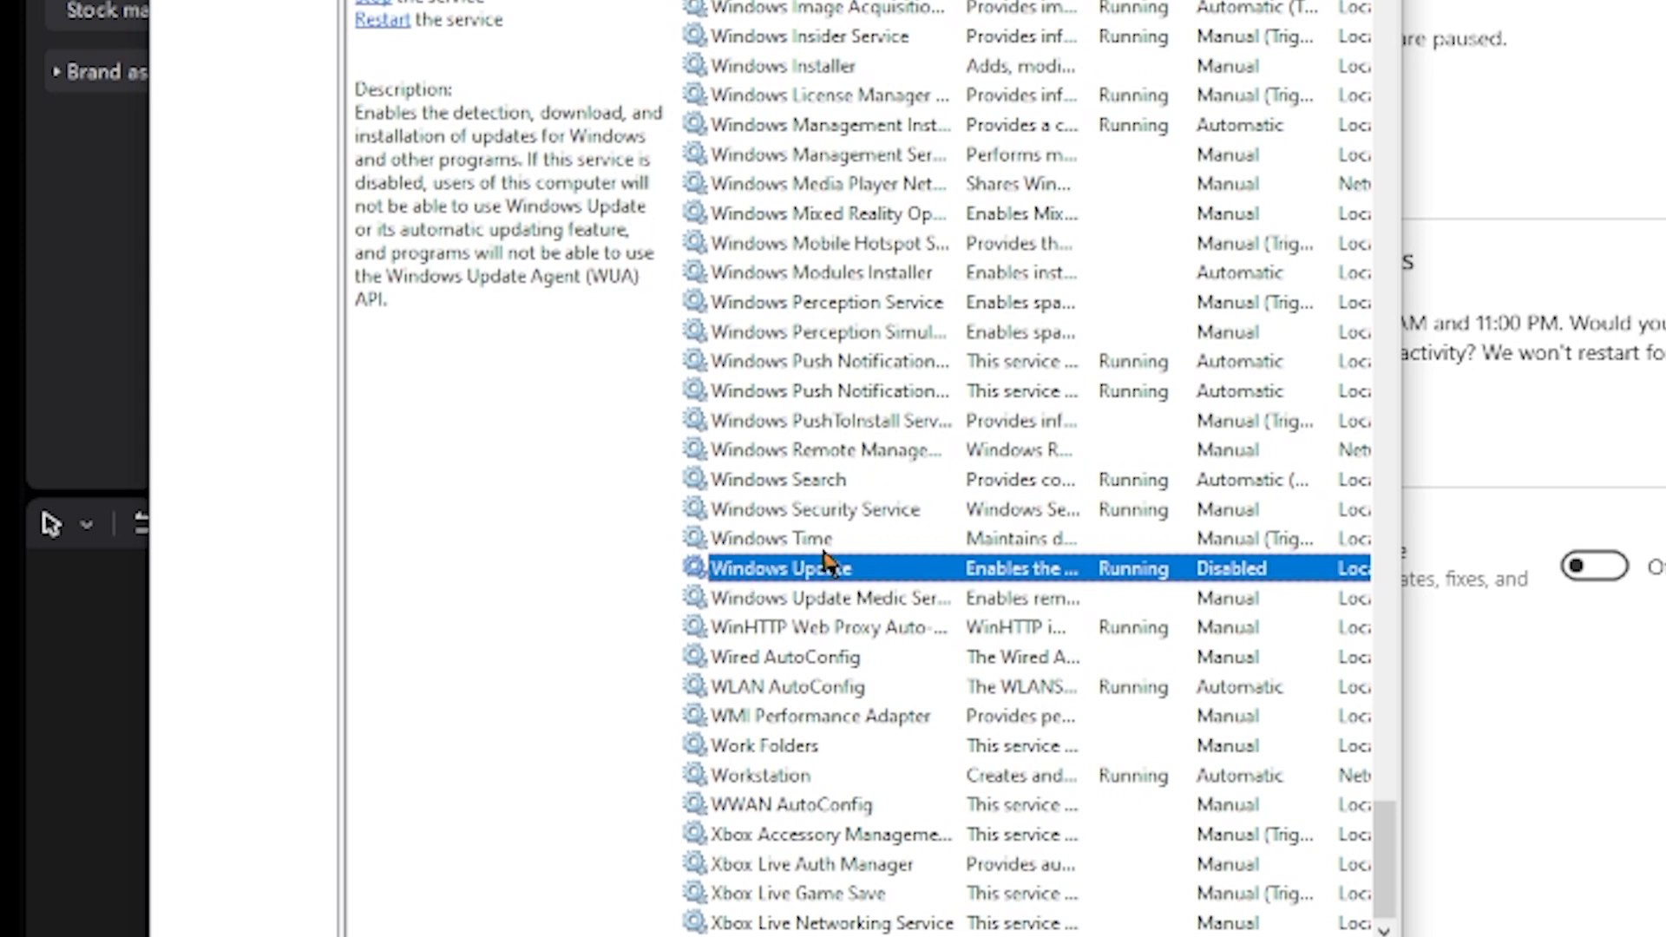
pyautogui.rightClick(812, 576)
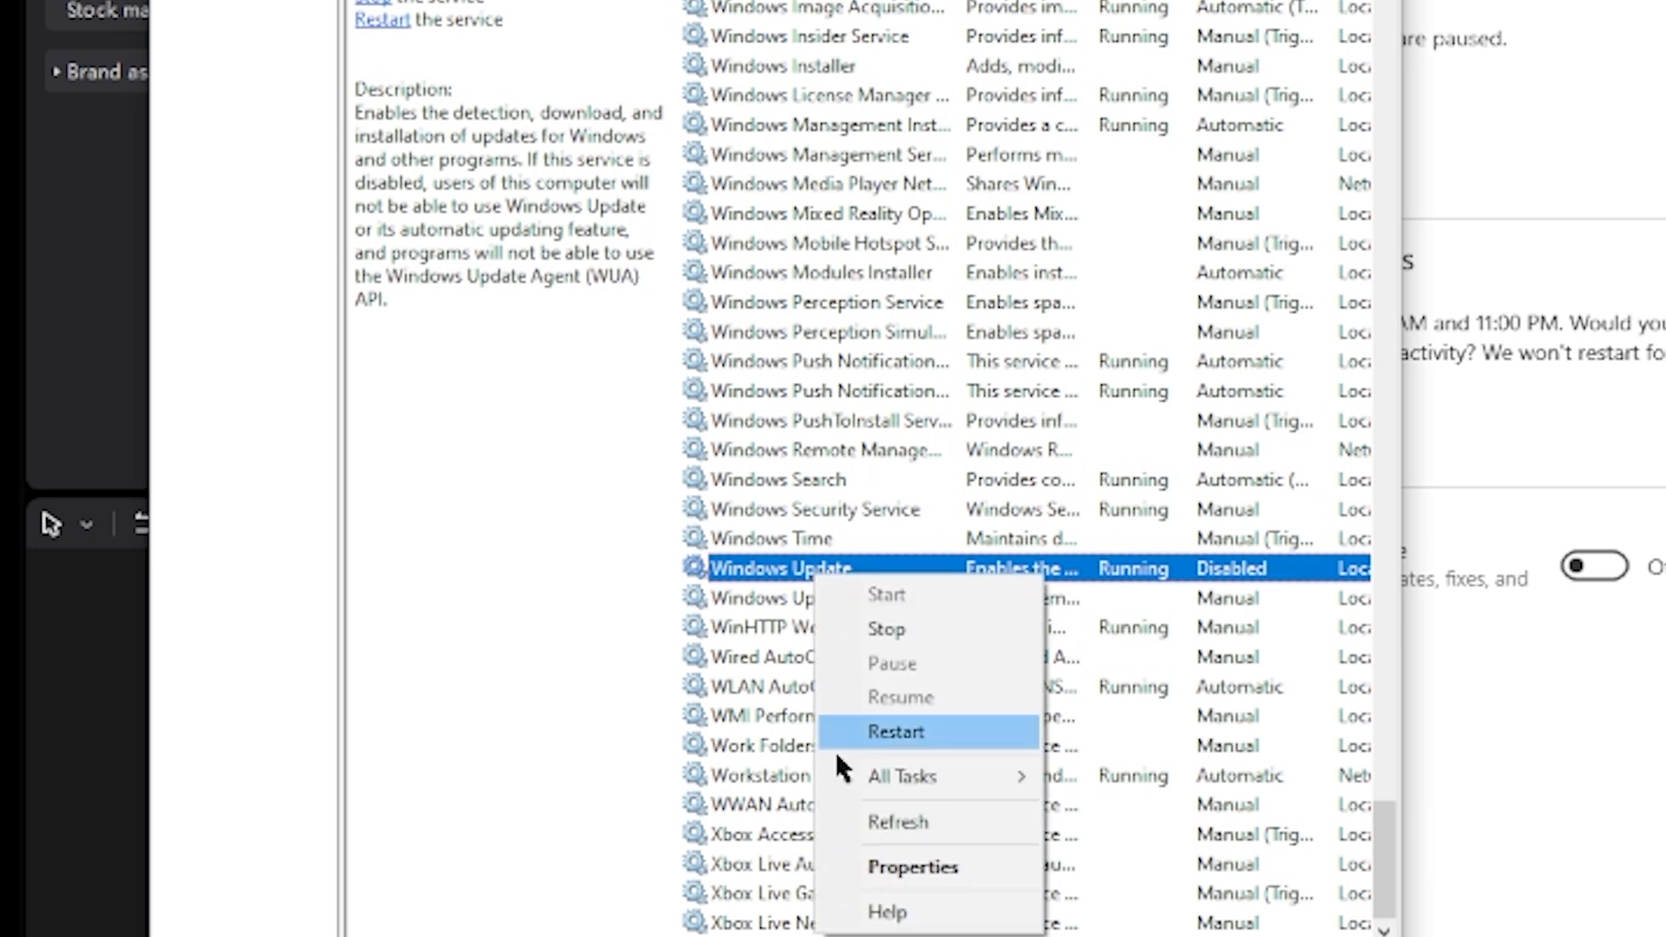
pyautogui.click(903, 867)
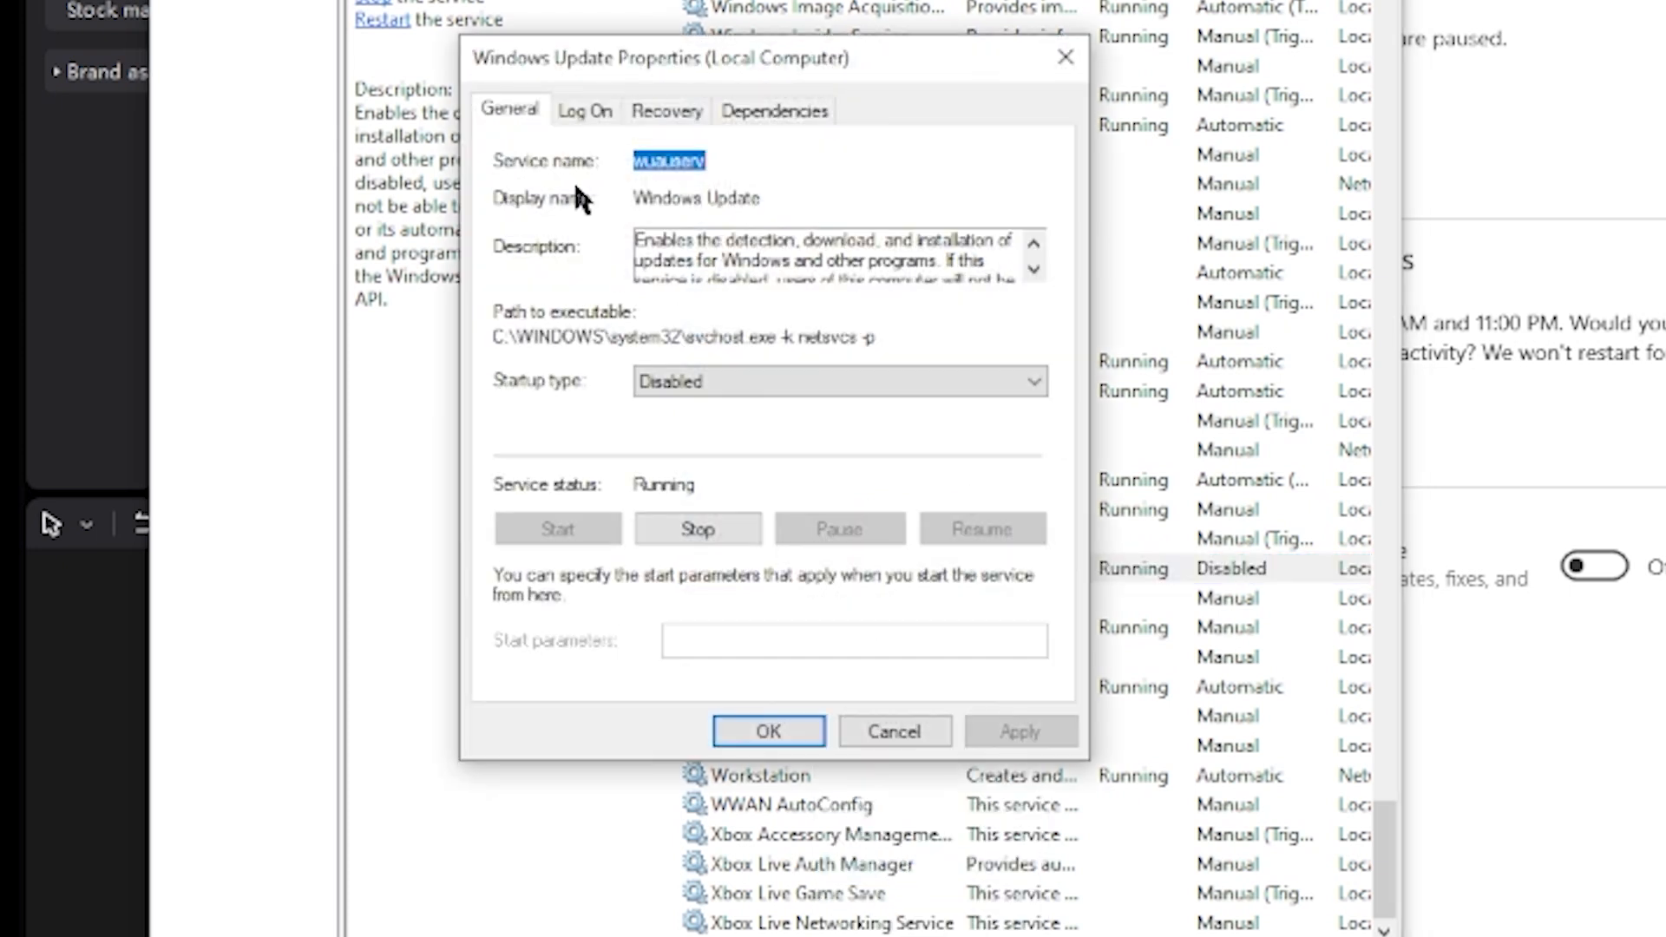
# Set the Windows Update service's startup type to Disabled, apply it and close the properties
pyautogui.click(520, 111)
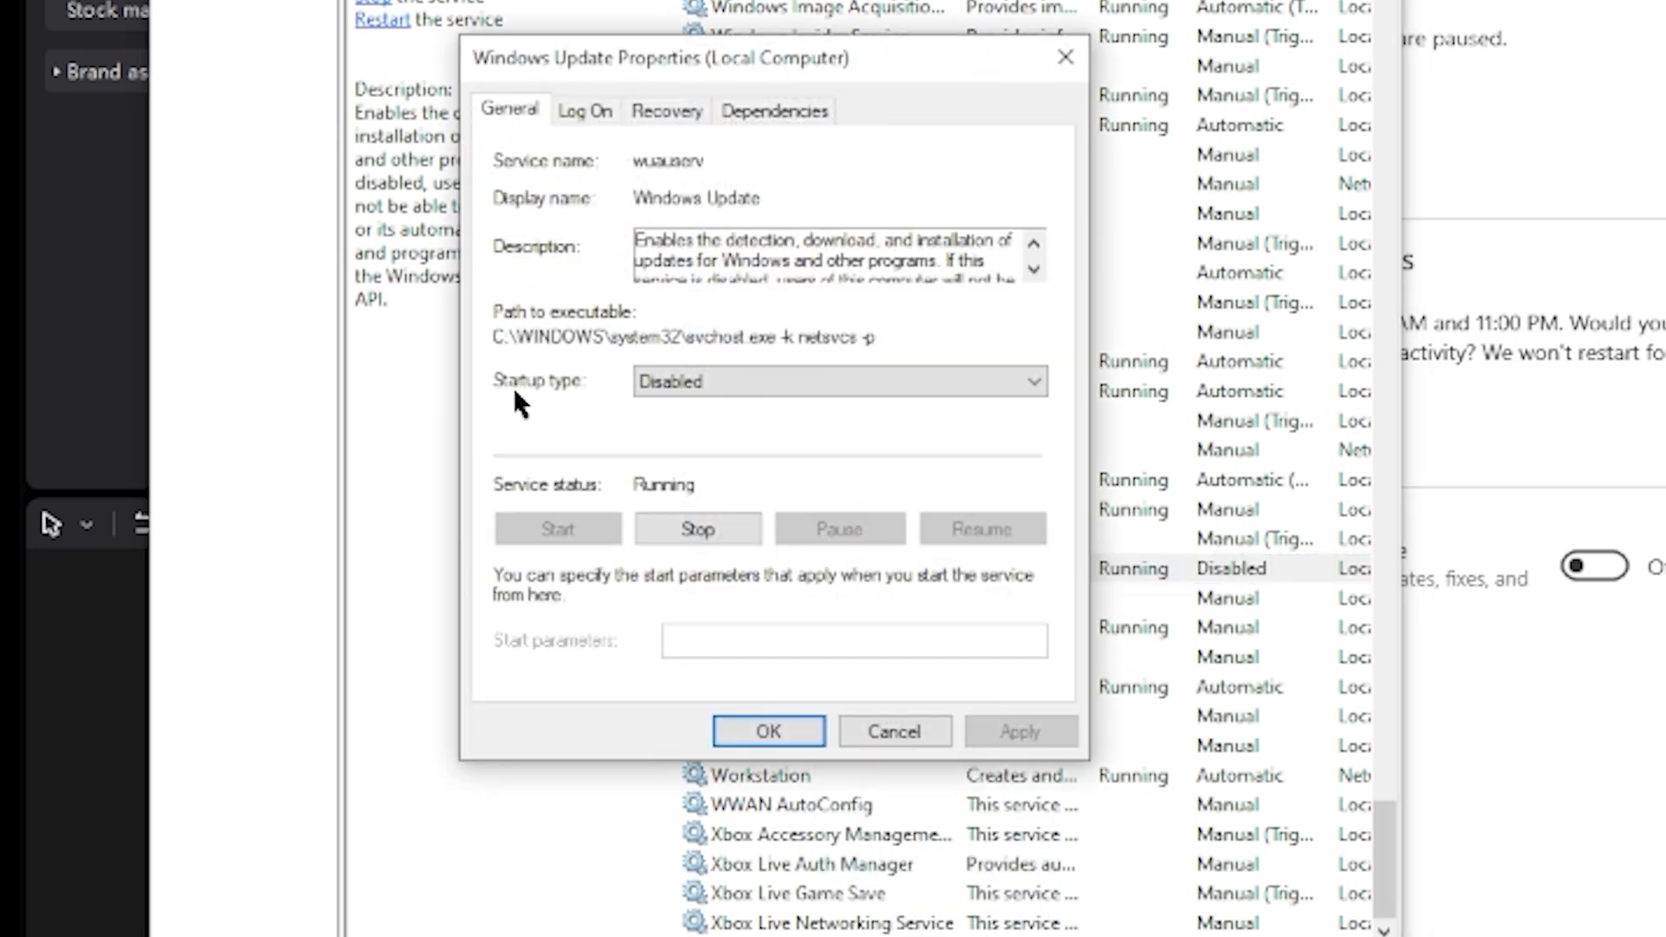
pyautogui.click(1034, 382)
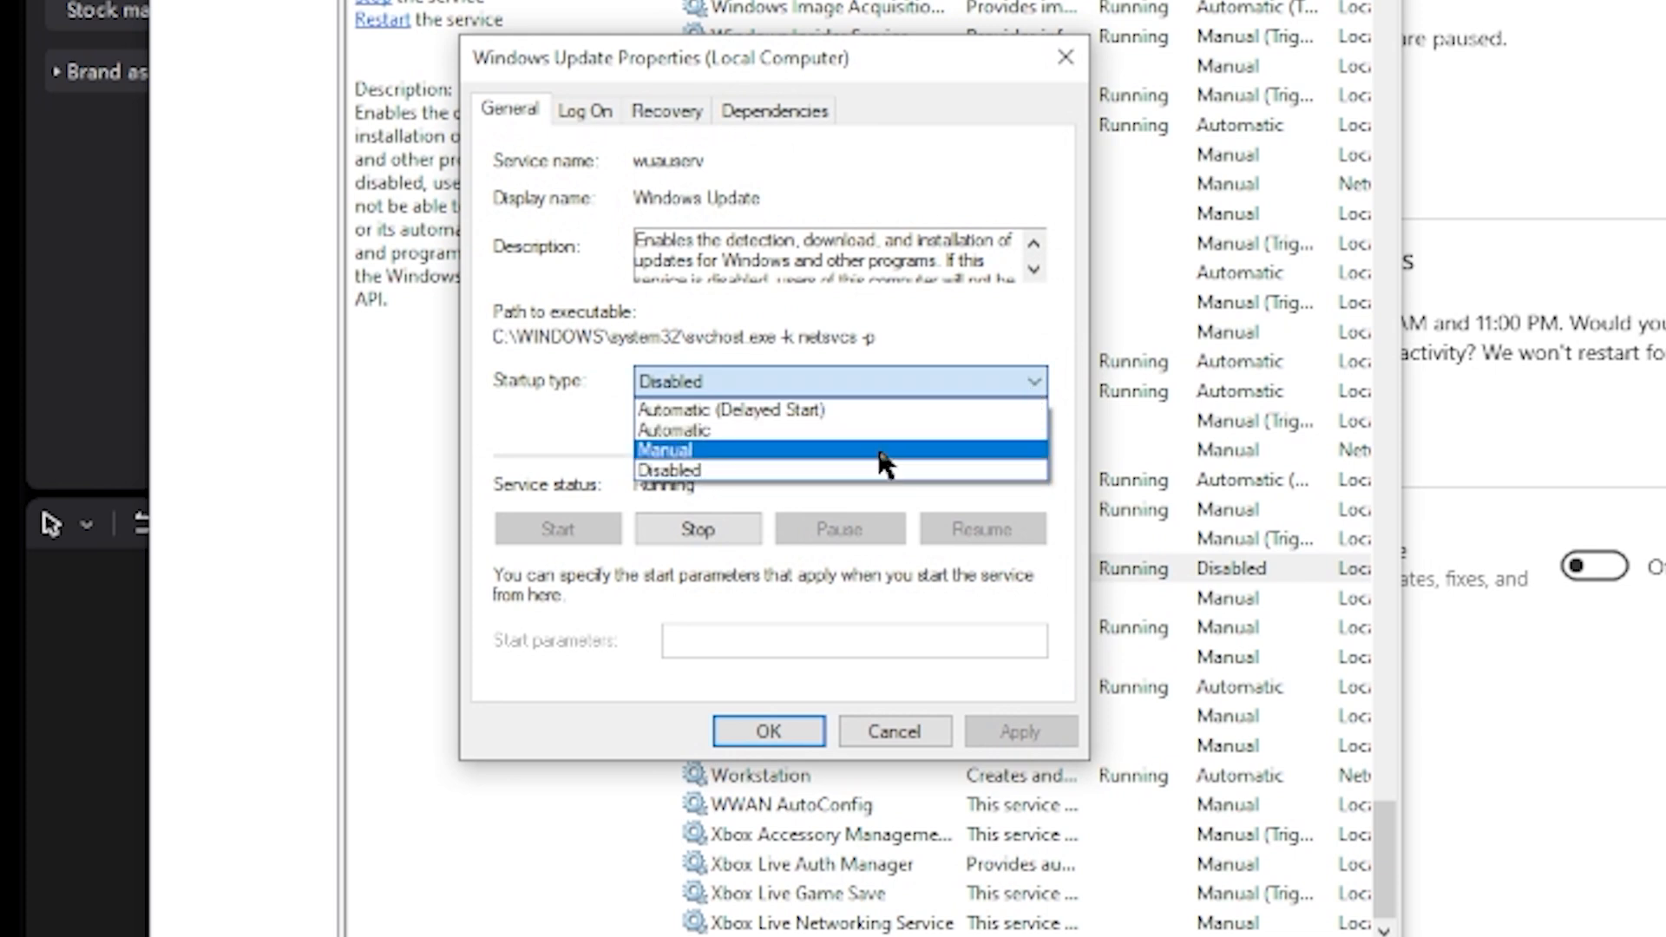
pyautogui.click(727, 472)
pyautogui.click(1039, 743)
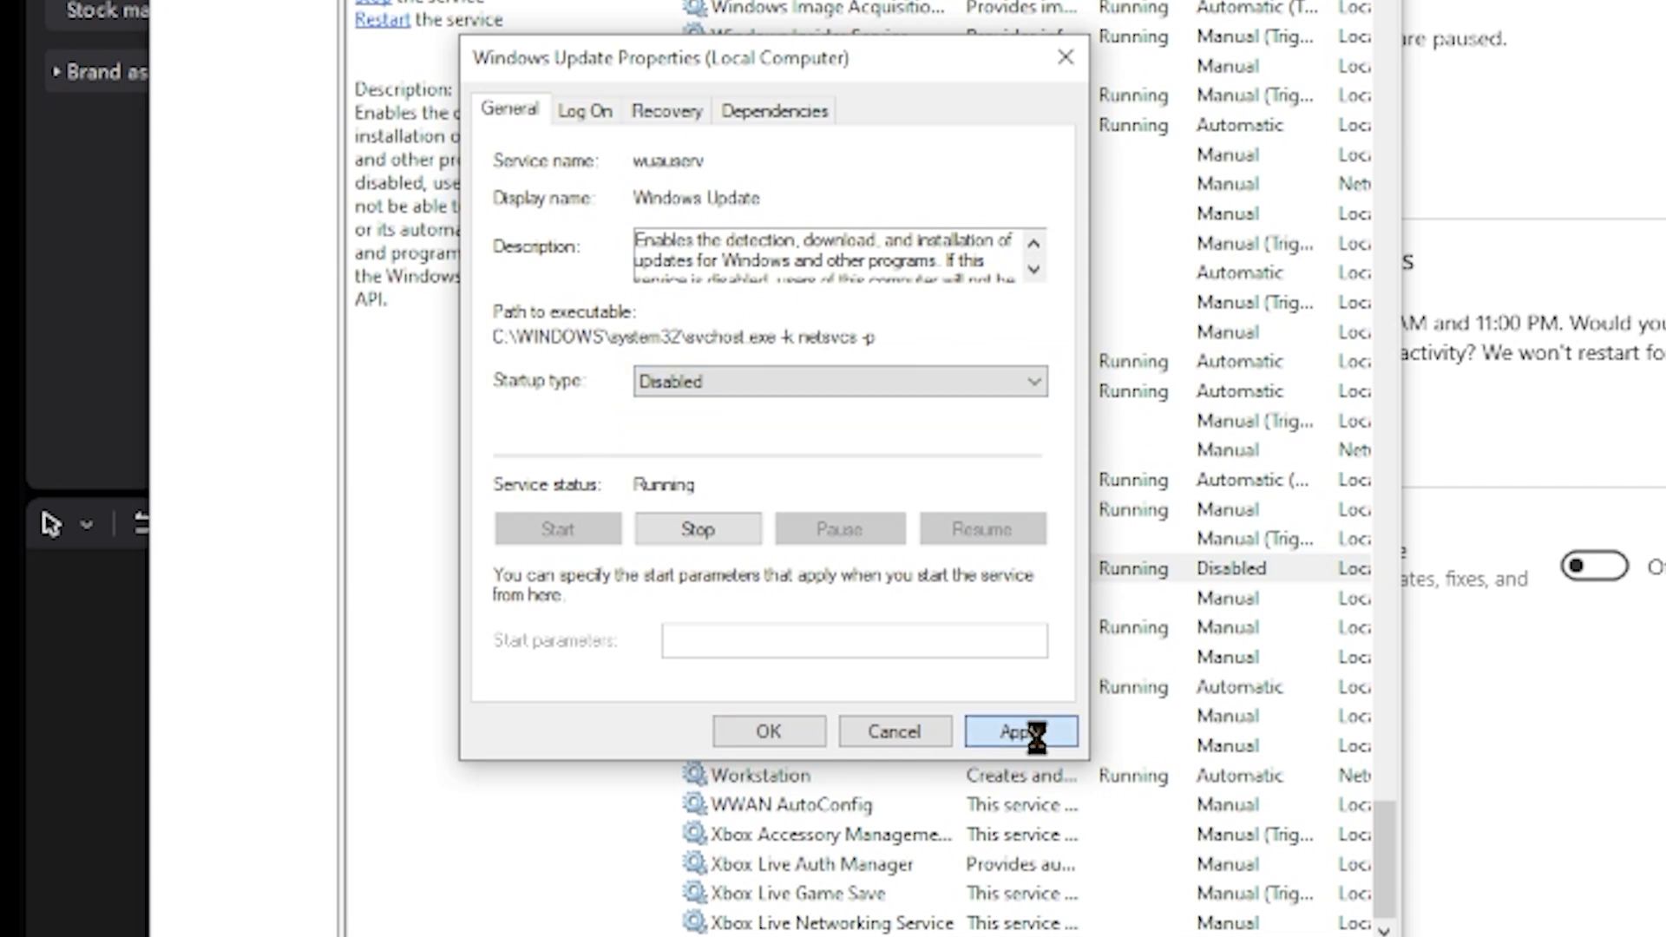
pyautogui.click(764, 735)
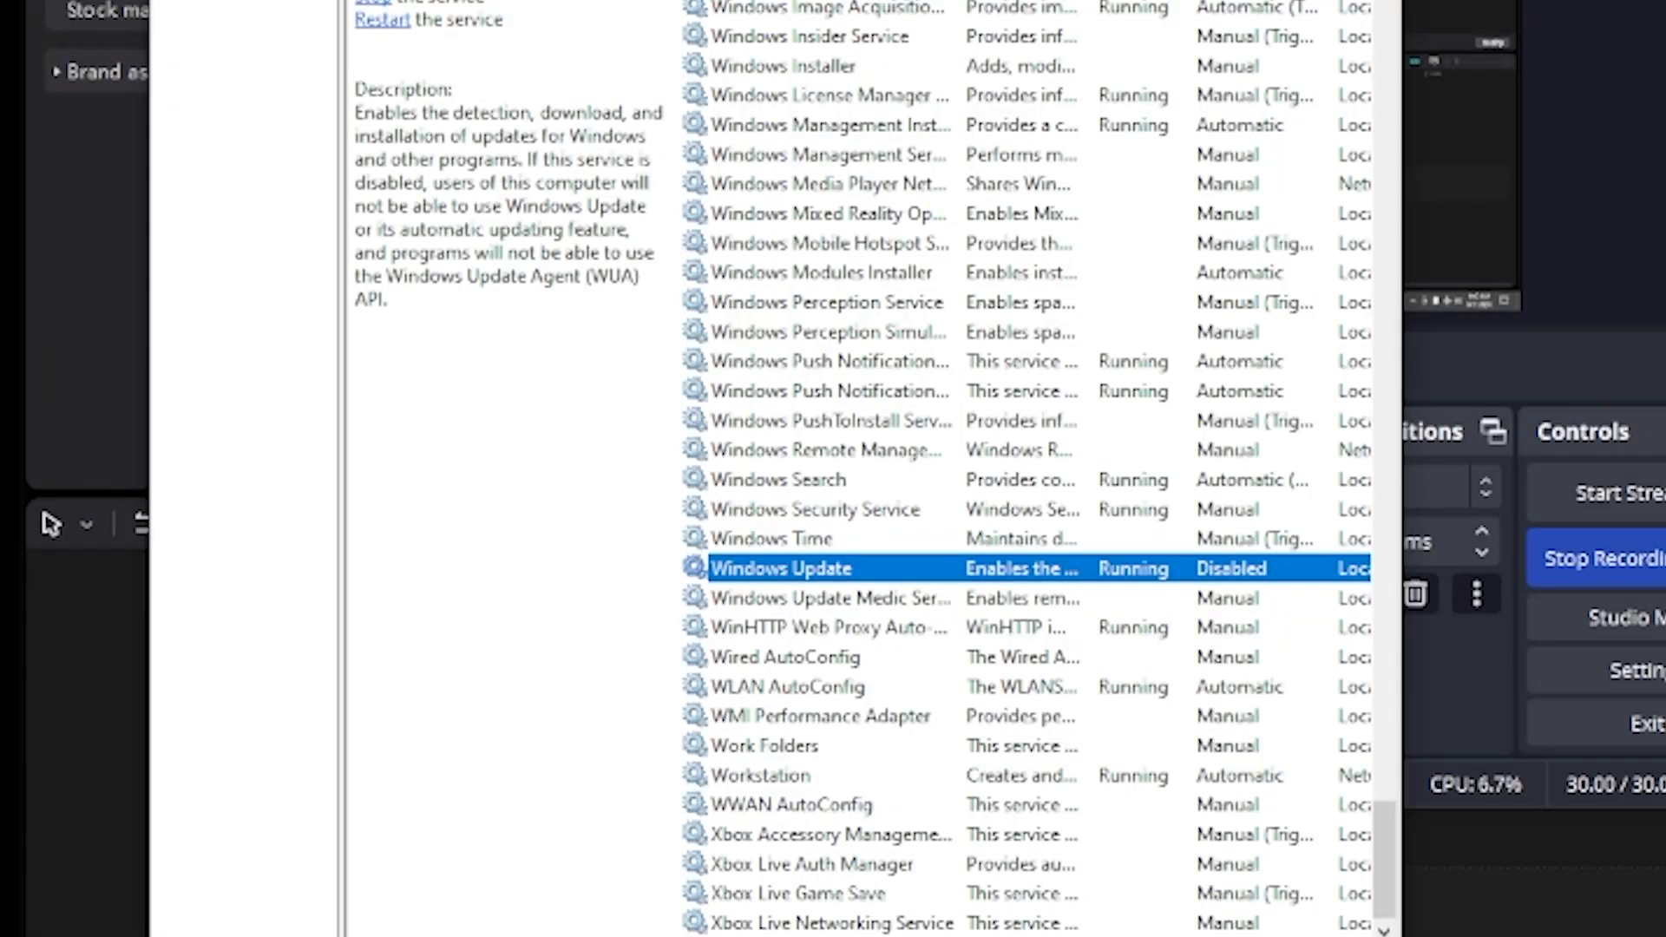
# Find the Run dialog through system search and launch regedit from it
pyautogui.press('super')
pyautogui.write('run')
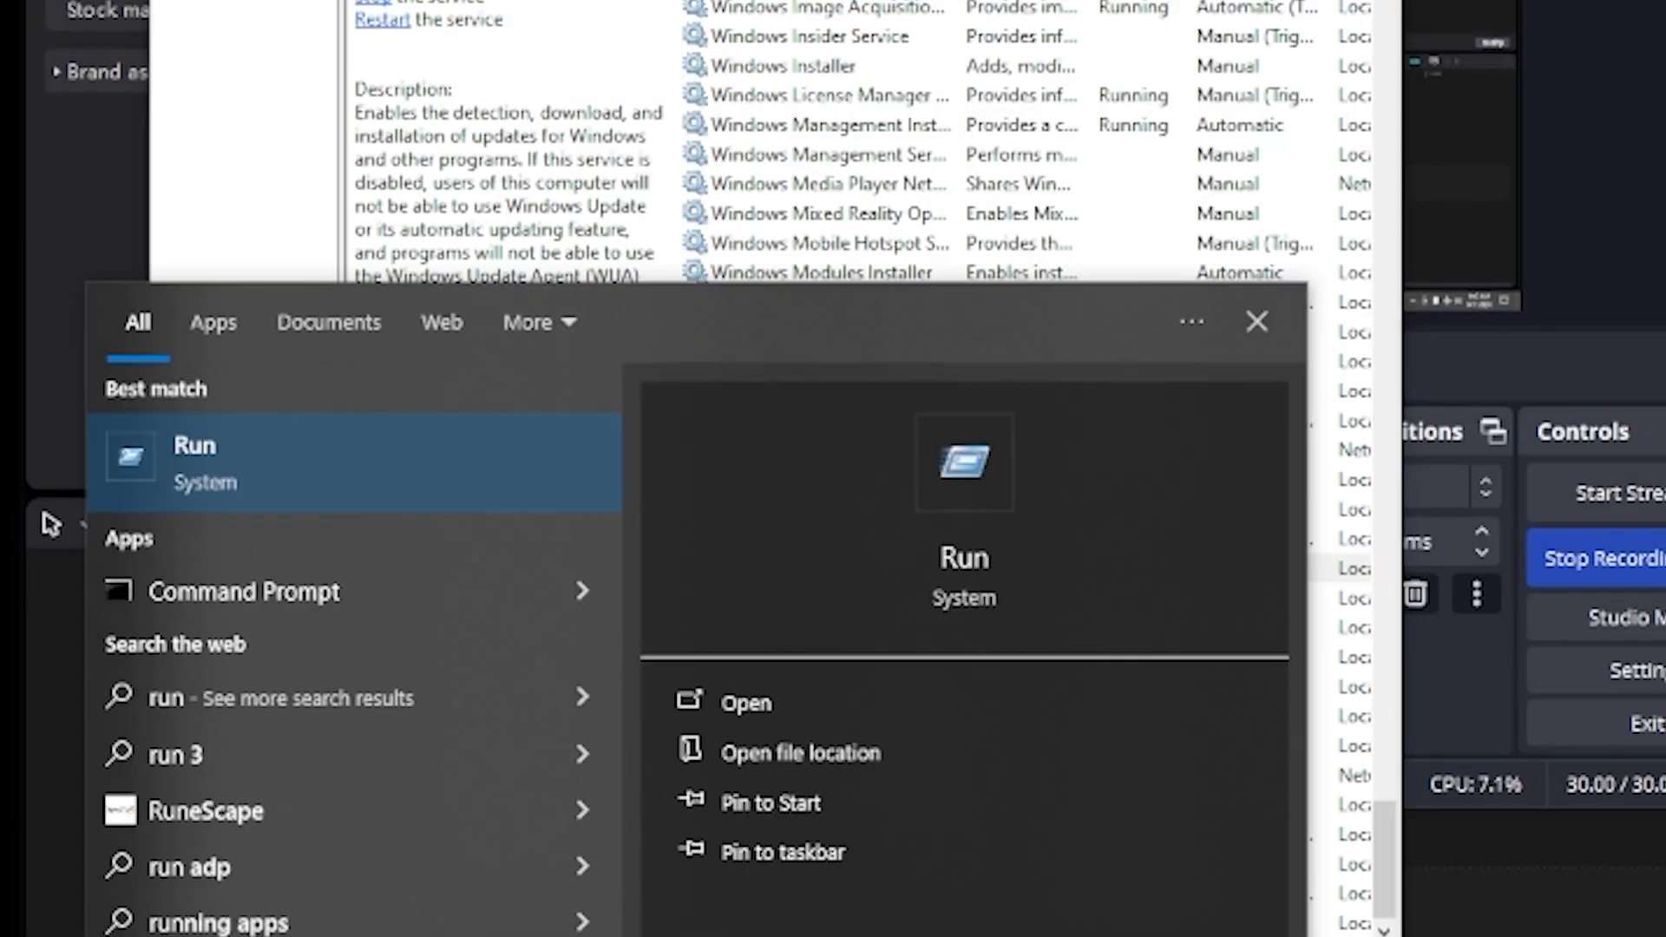
pyautogui.press('Return')
pyautogui.write('reg')
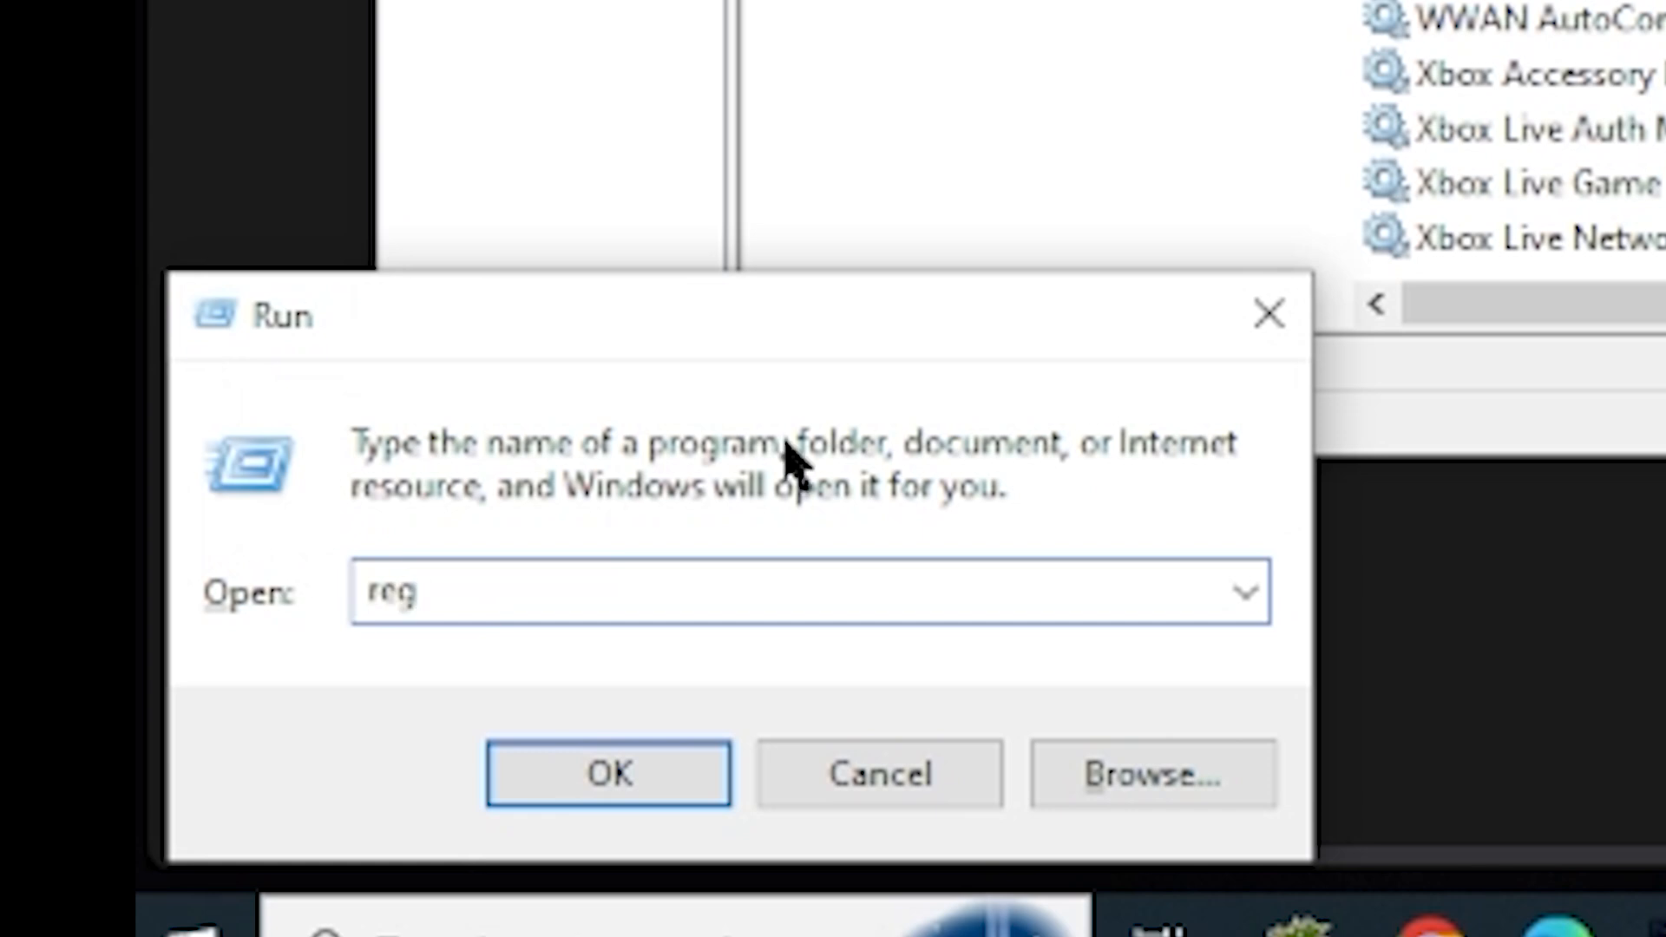
pyautogui.write('edit')
pyautogui.press('Return')
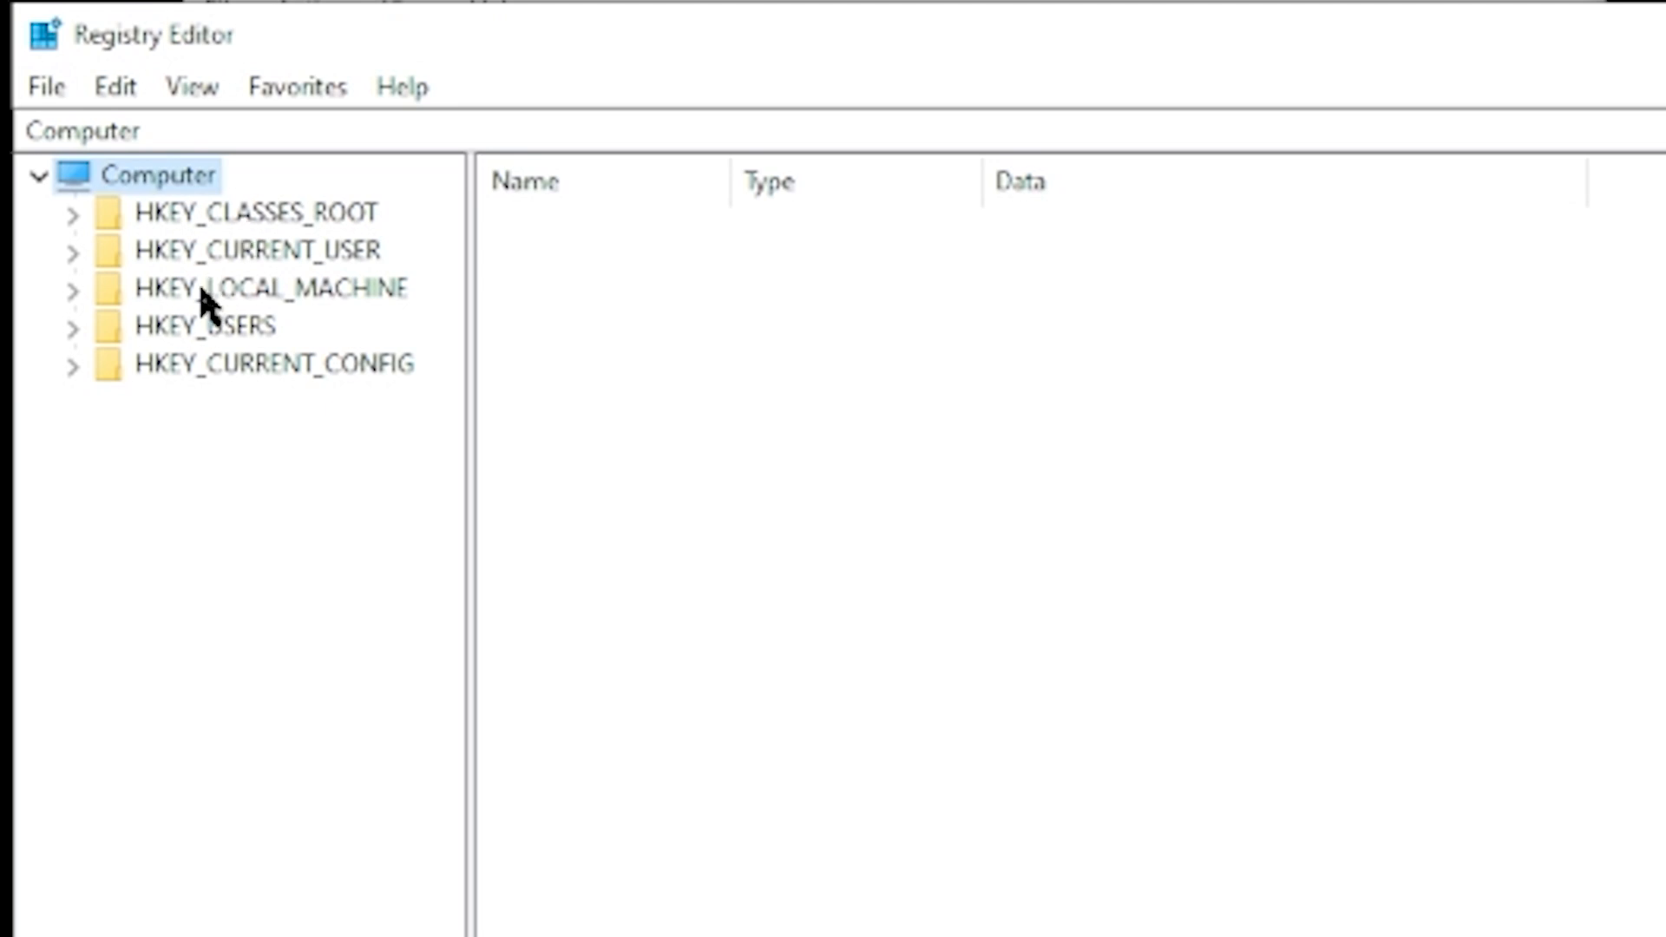
# Expand the registry tree to HKEY_LOCAL_MACHINE\SOFTWARE\Windows
pyautogui.click(319, 303)
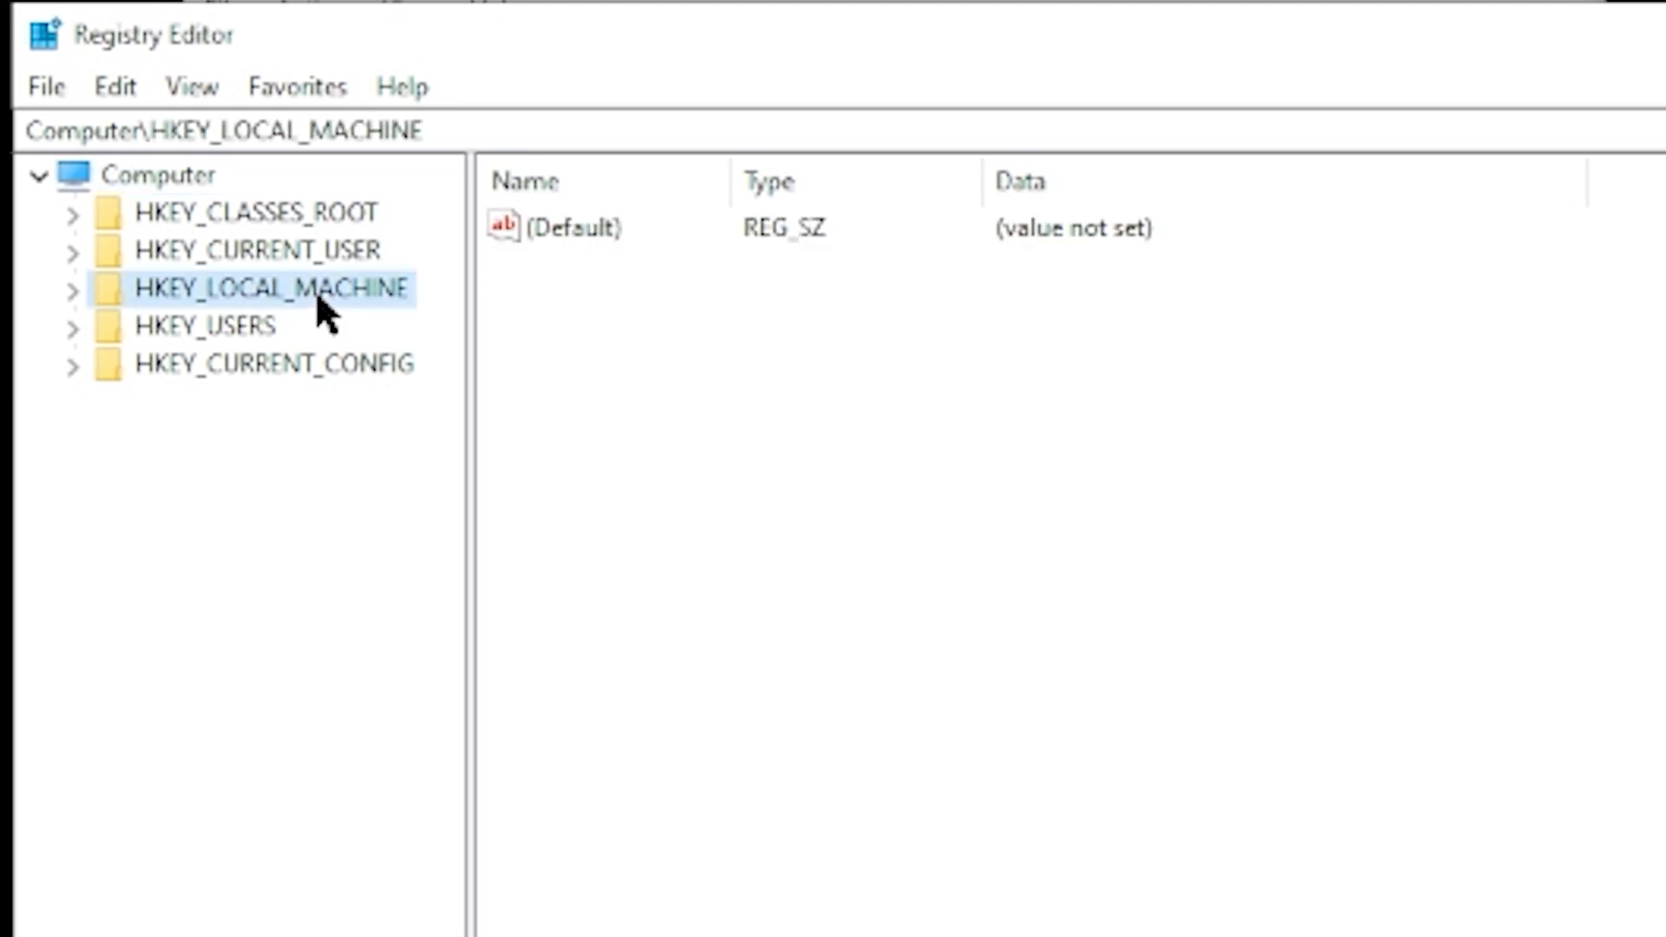
pyautogui.click(77, 290)
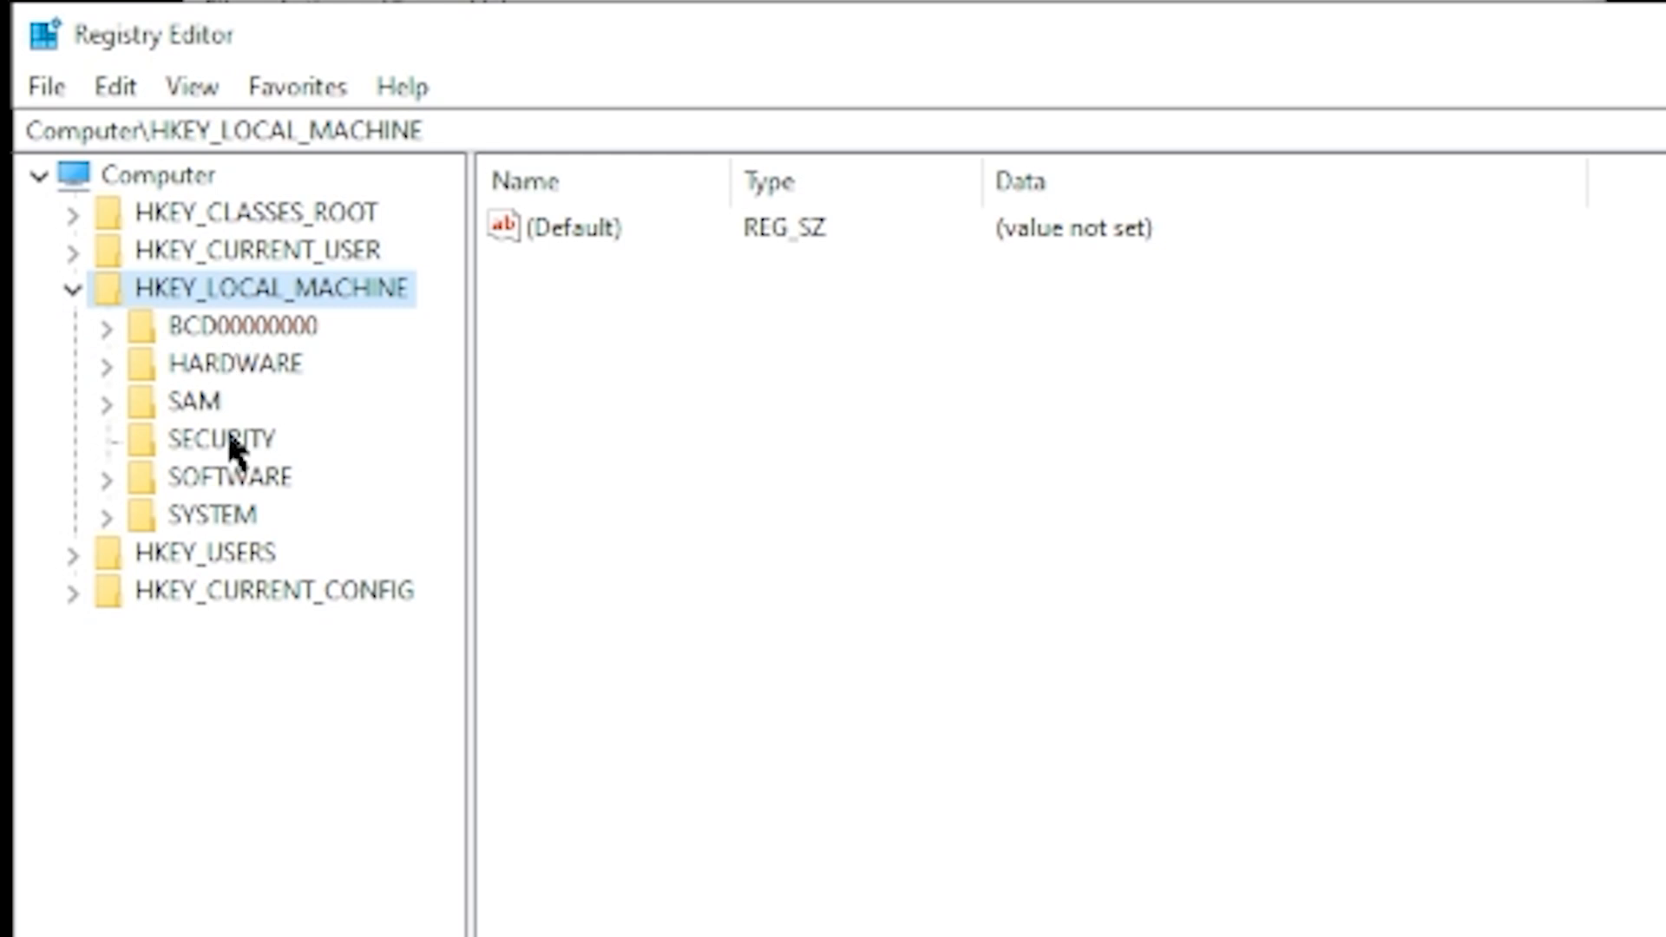
pyautogui.click(108, 478)
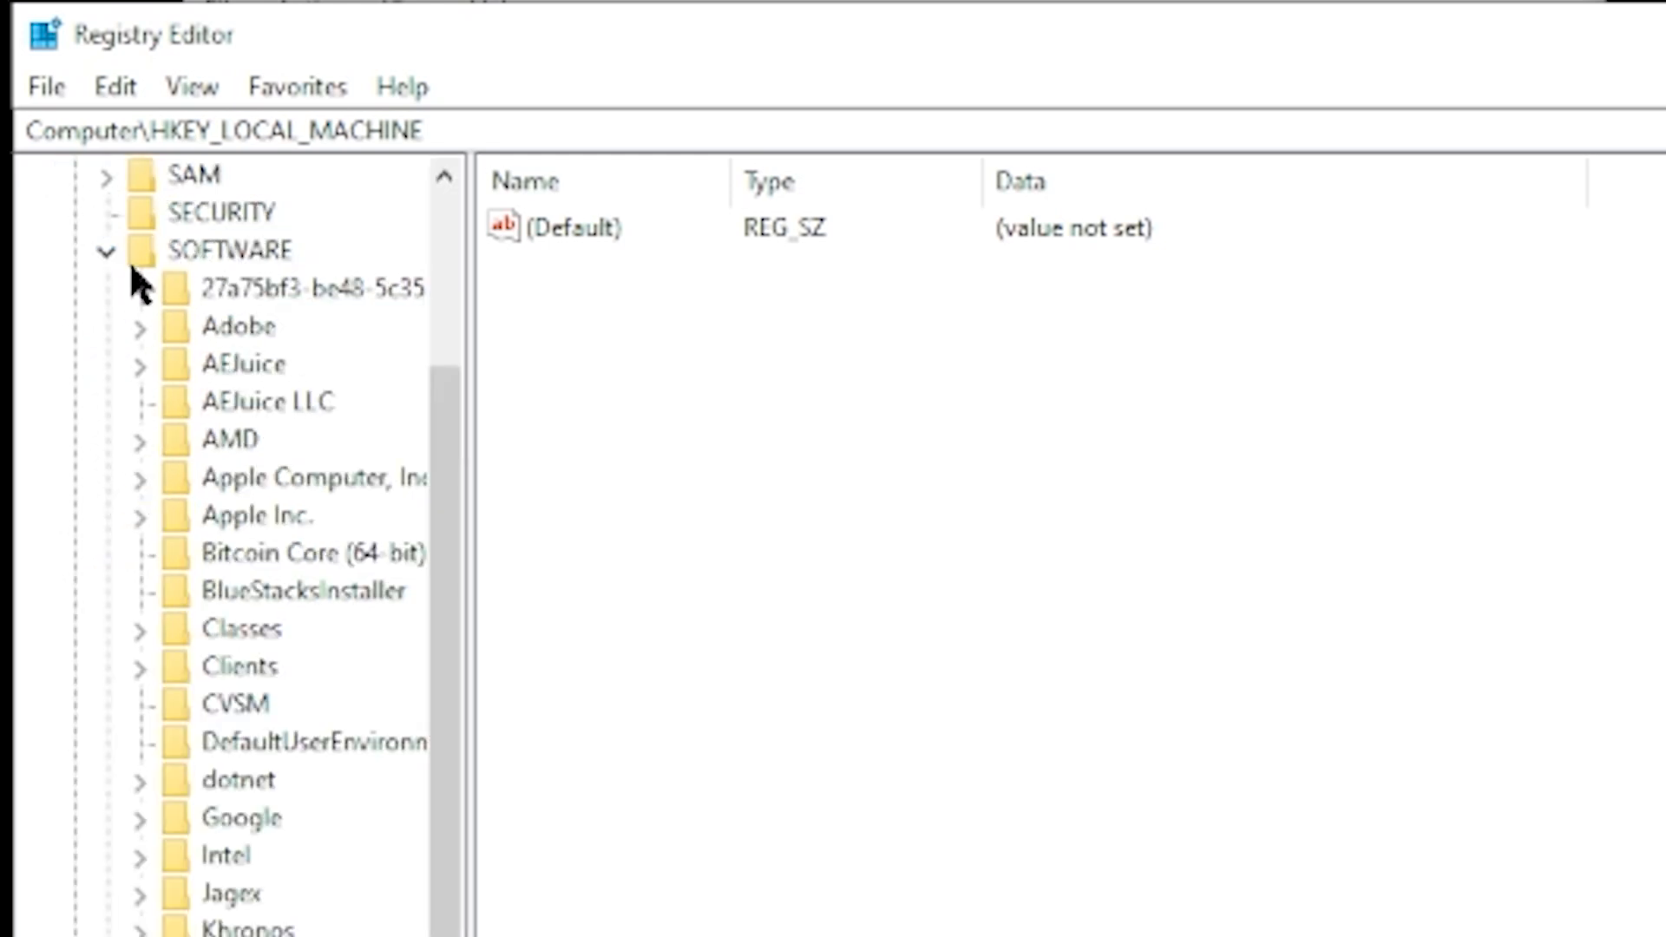
pyautogui.moveTo(454, 477); pyautogui.dragTo(454, 568)
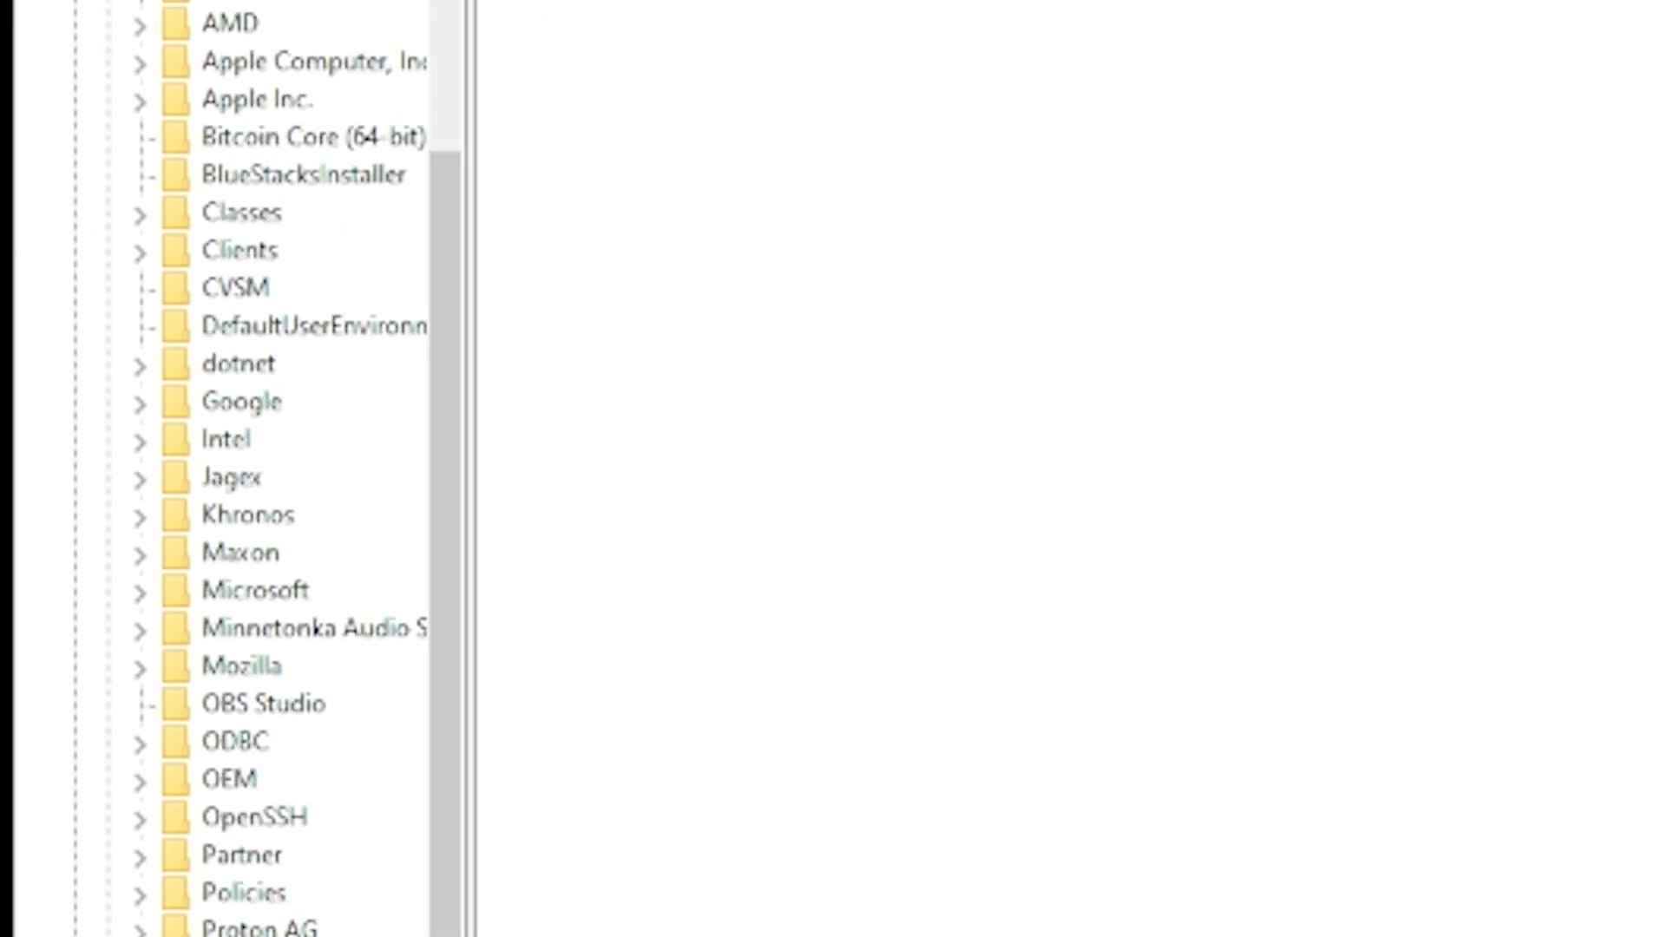
pyautogui.scroll(-3, 235, 810)
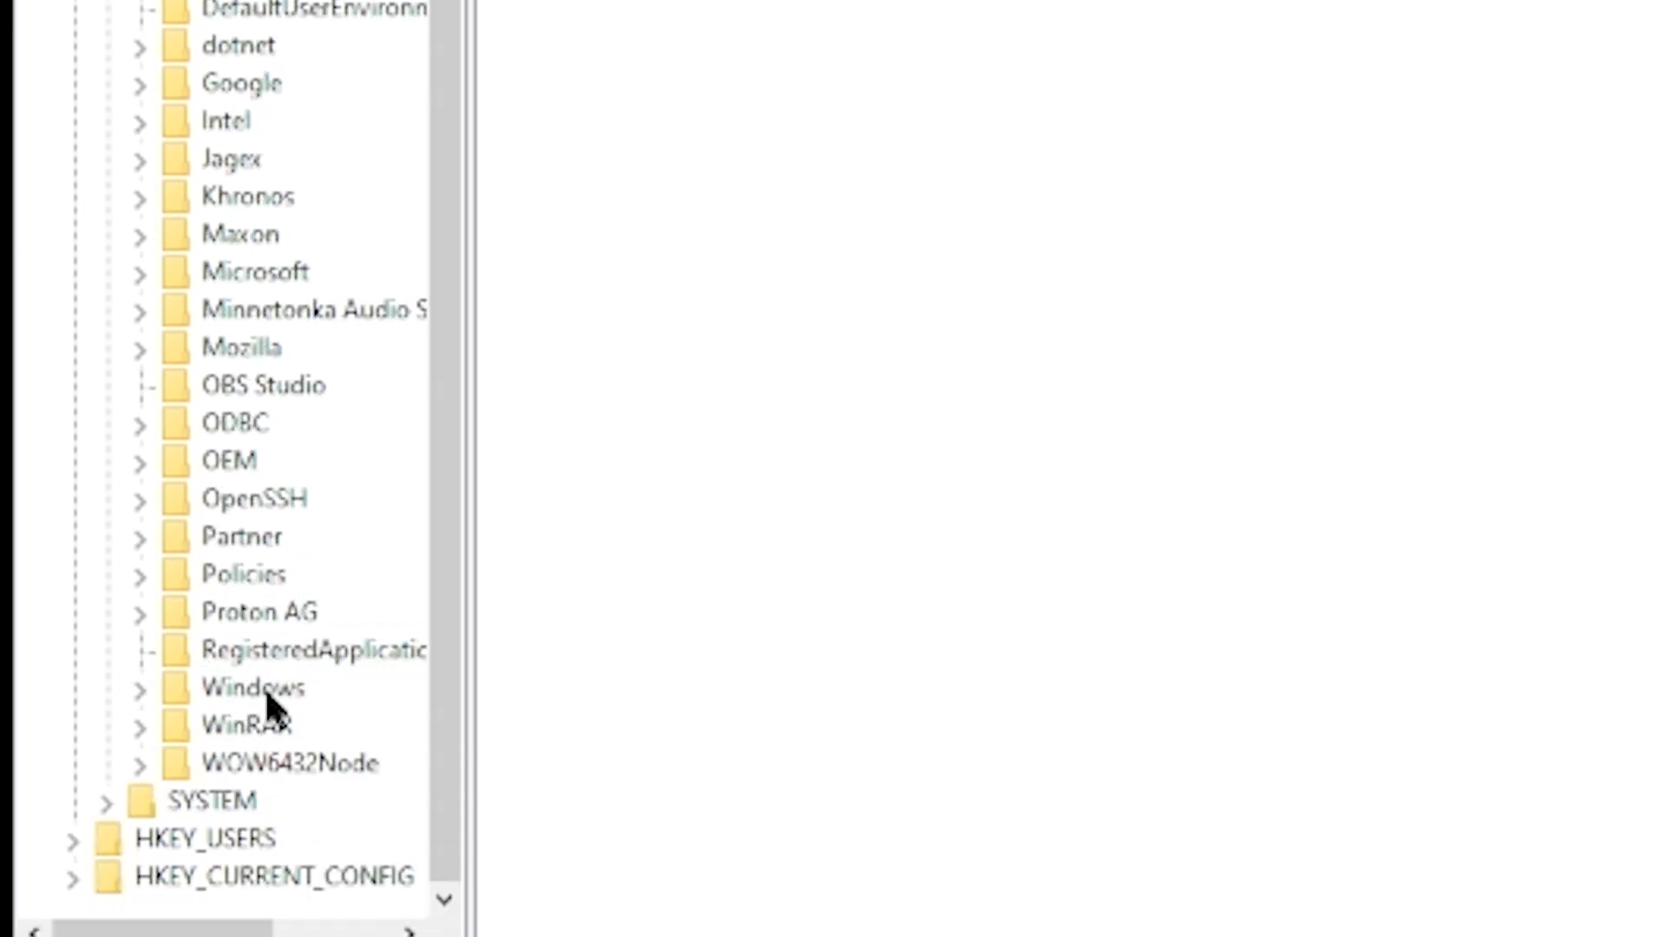
pyautogui.doubleClick(252, 688)
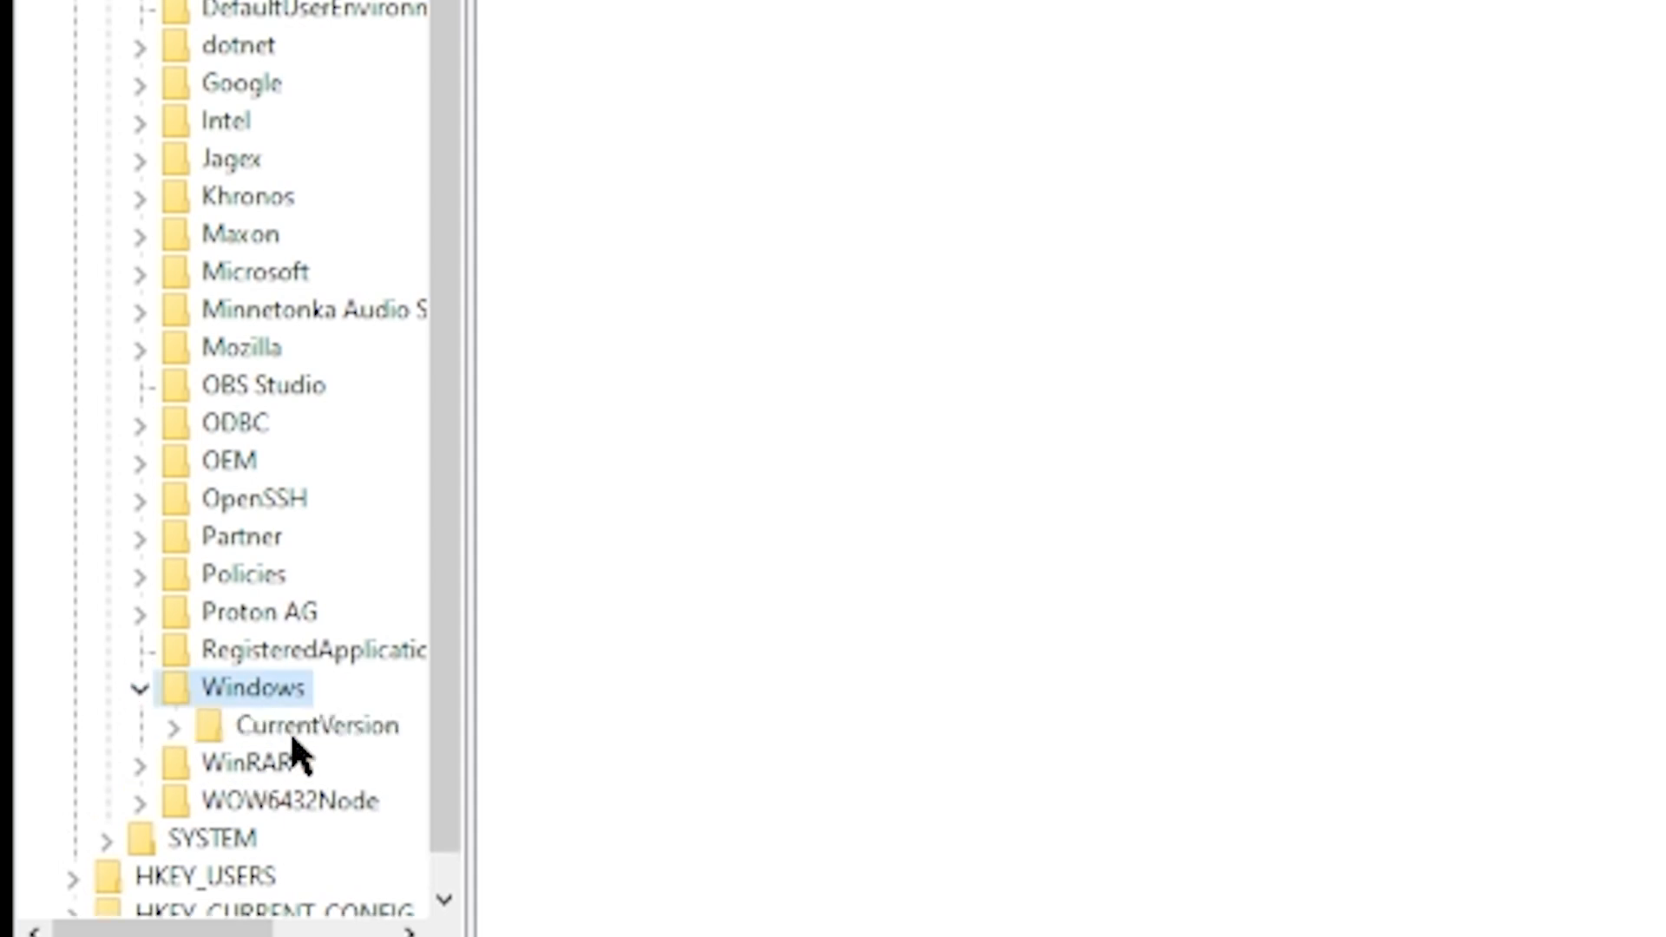
# Create a new key under SOFTWARE\Windows and name it Windows Update
pyautogui.rightClick(247, 687)
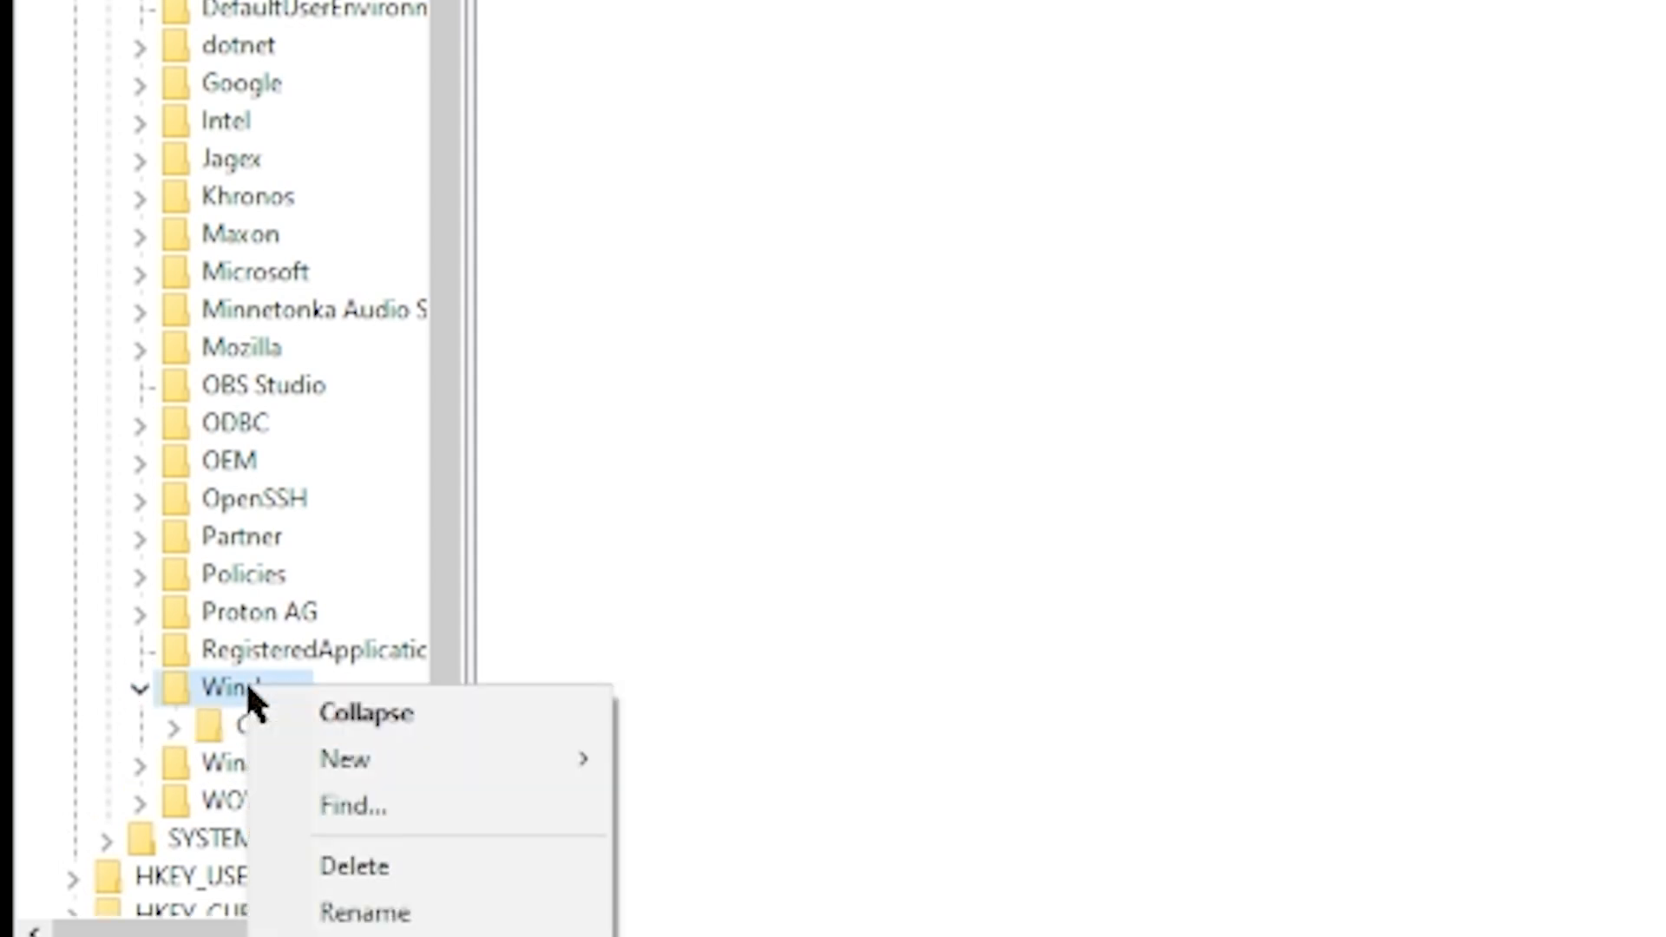
pyautogui.moveTo(539, 585)
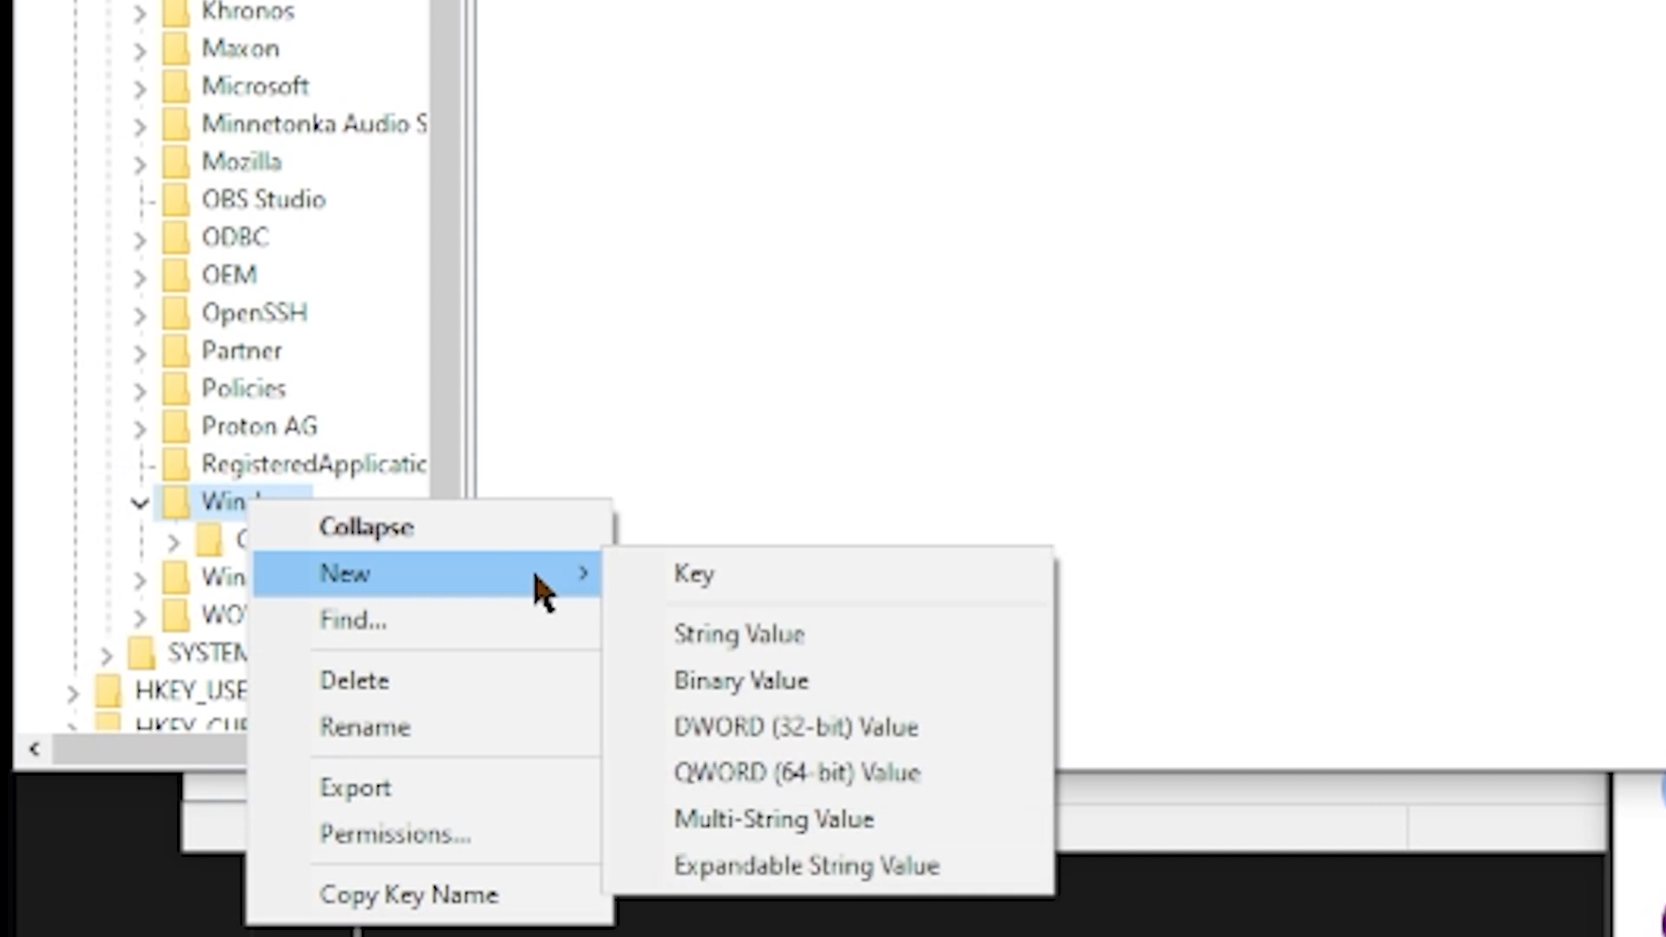
pyautogui.click(858, 586)
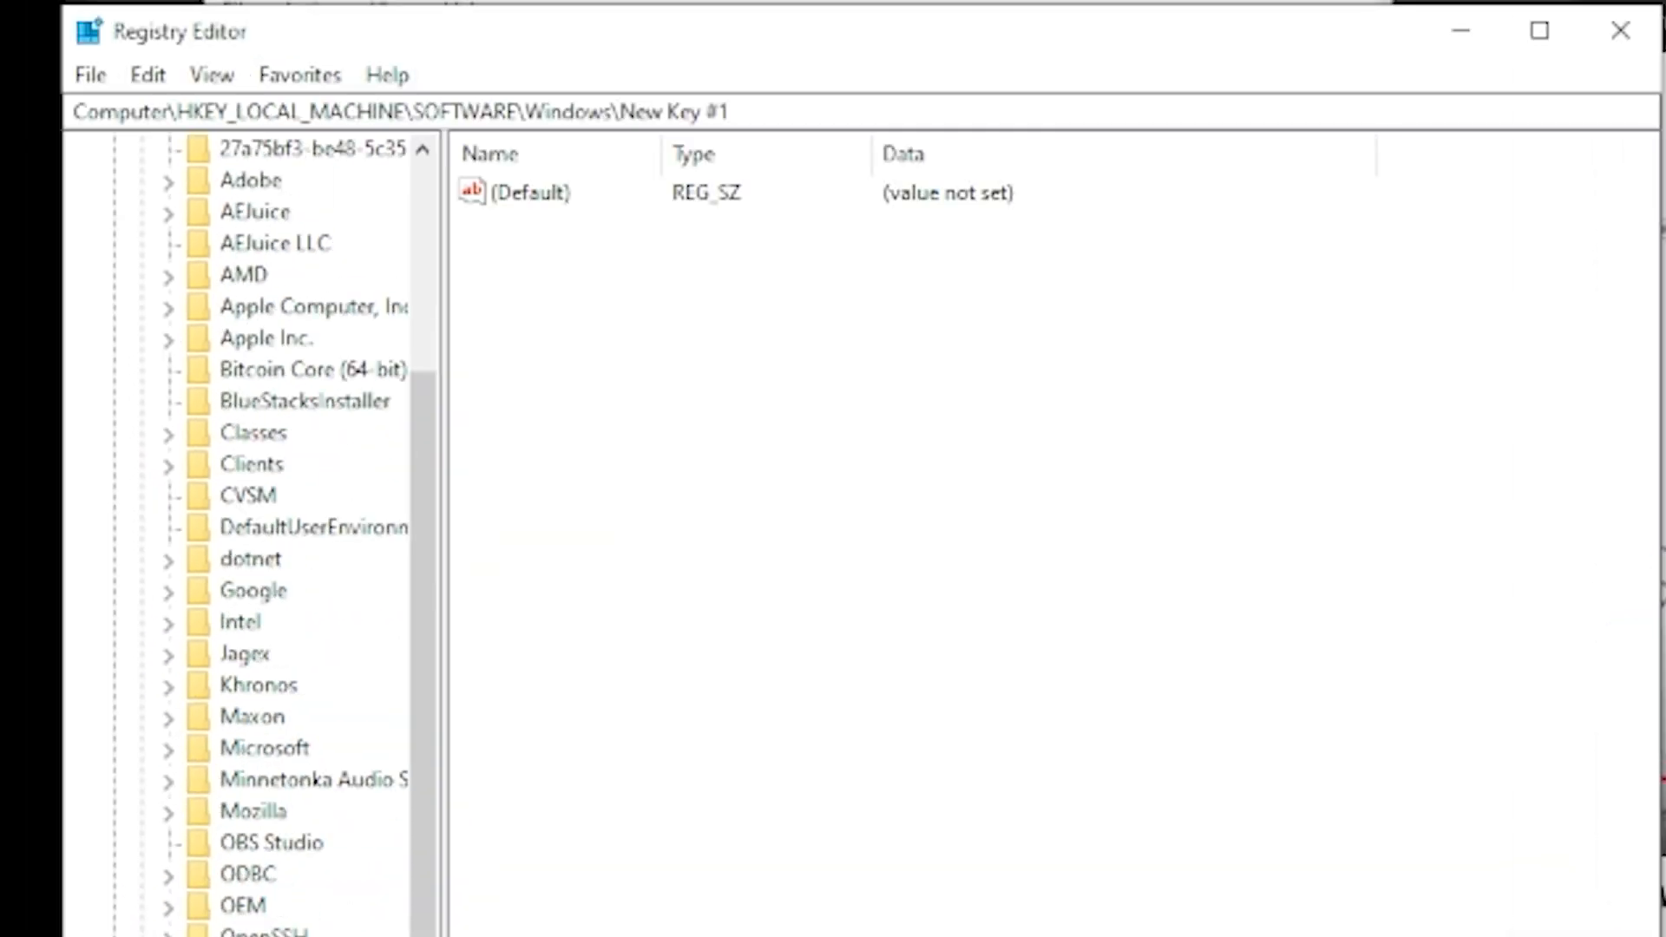
pyautogui.rightClick(346, 576)
pyautogui.click(381, 794)
pyautogui.write('Windows Update')
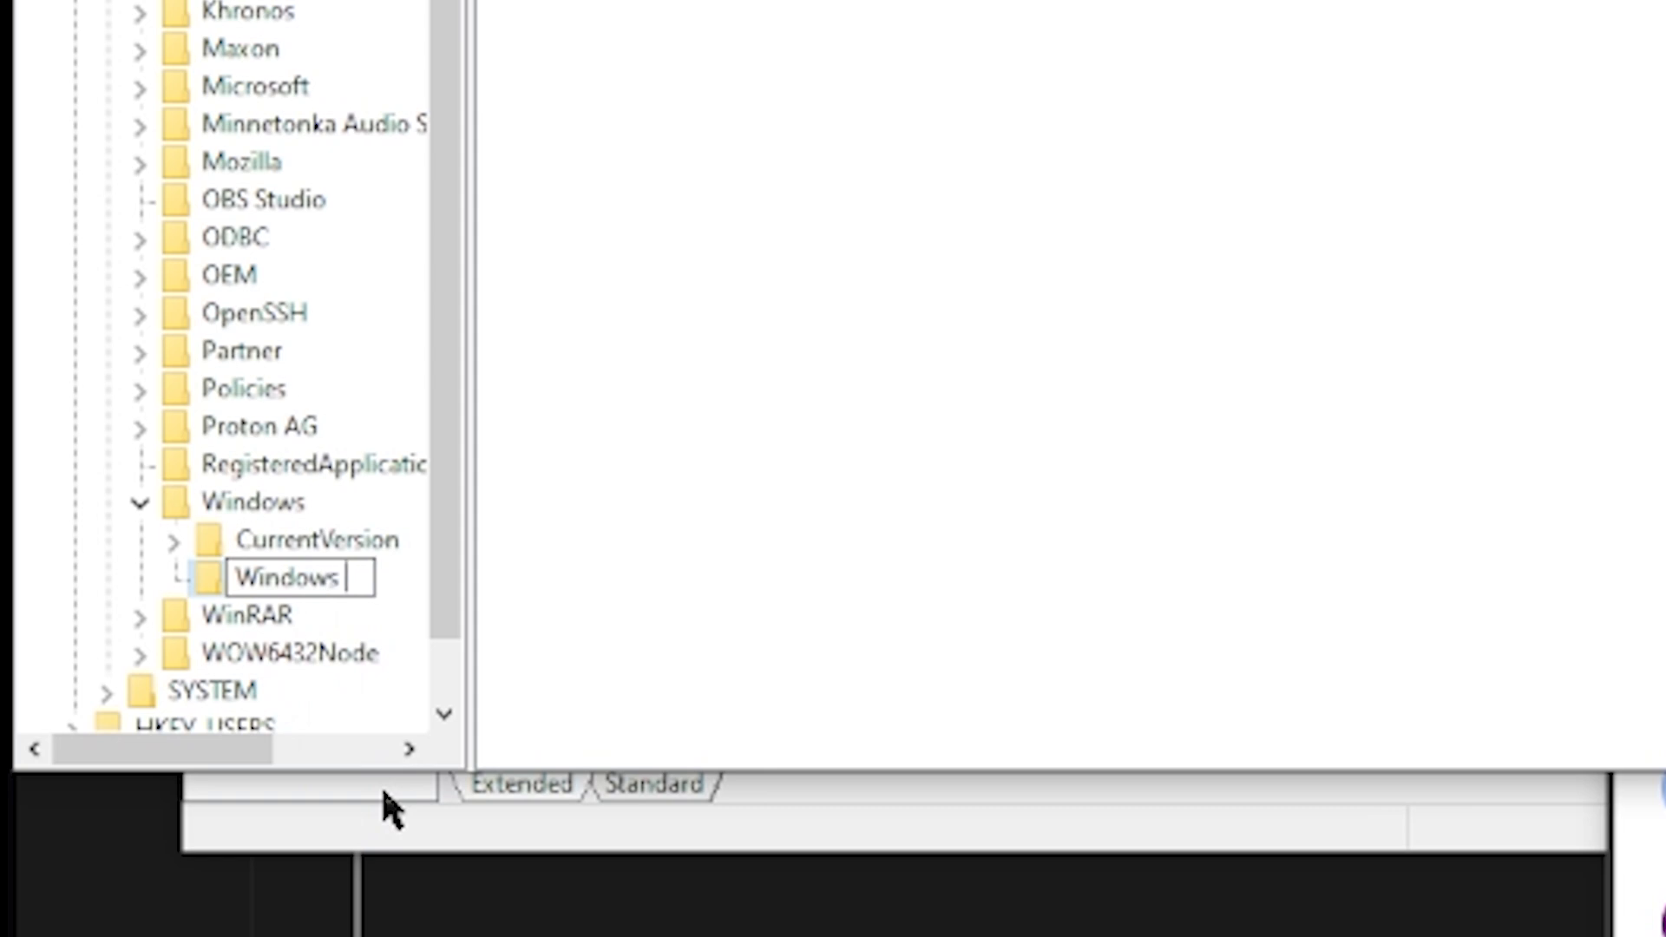
pyautogui.press('Return')
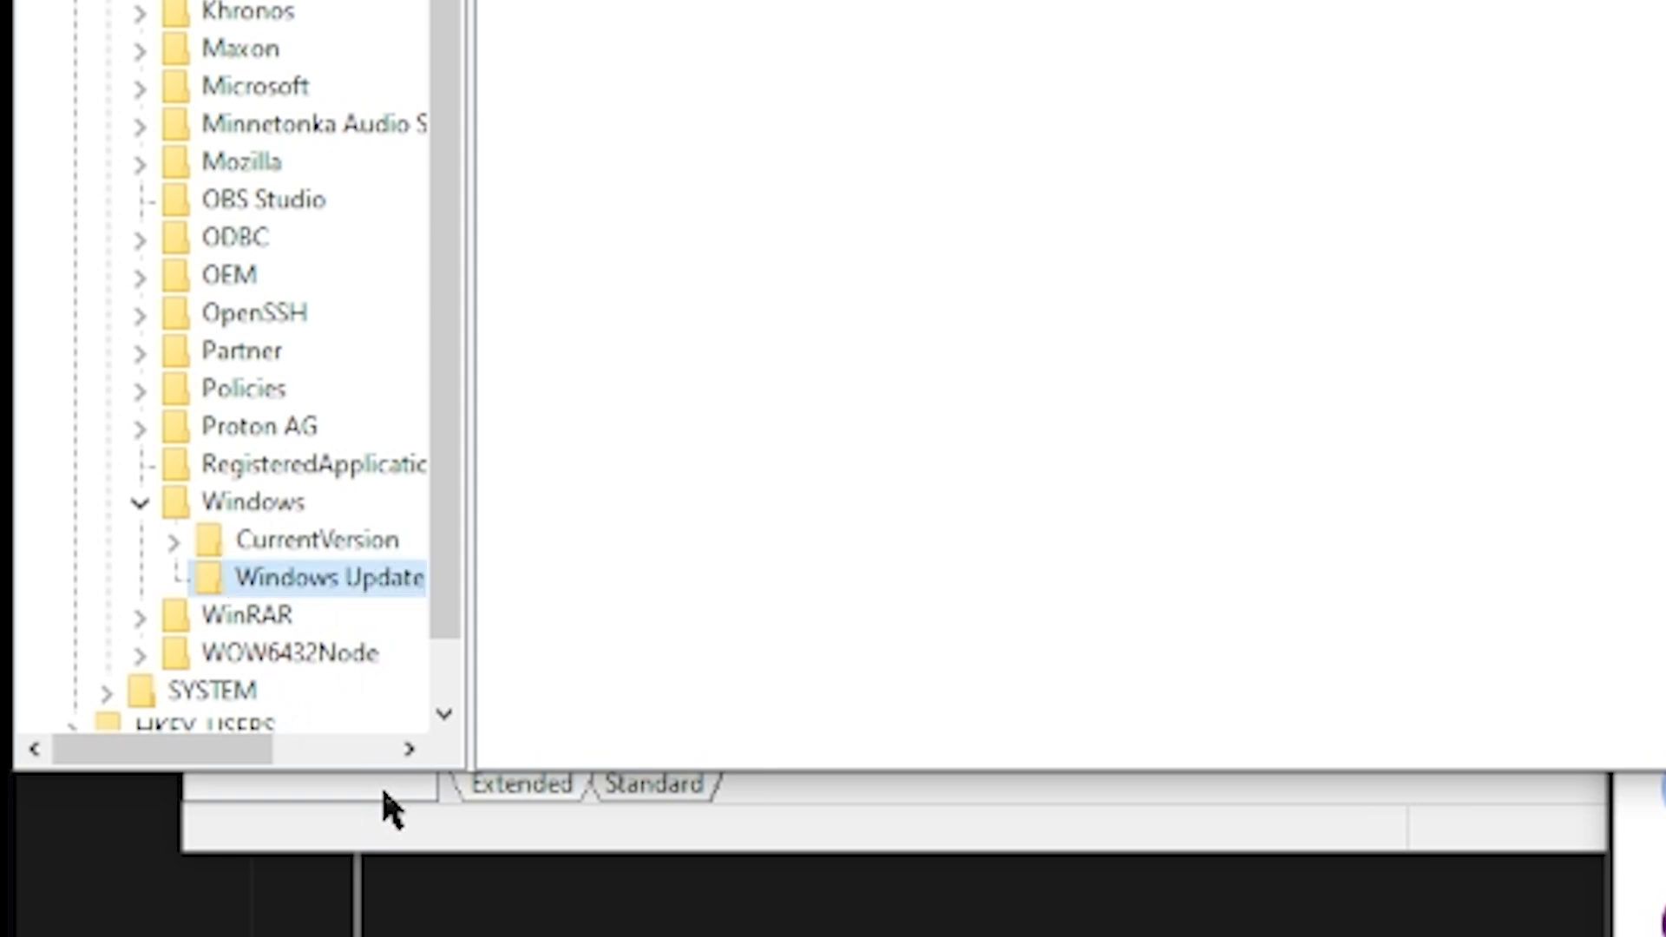
# Create a new key inside the Windows Update key and name it AU
pyautogui.rightClick(324, 584)
pyautogui.moveTo(585, 659)
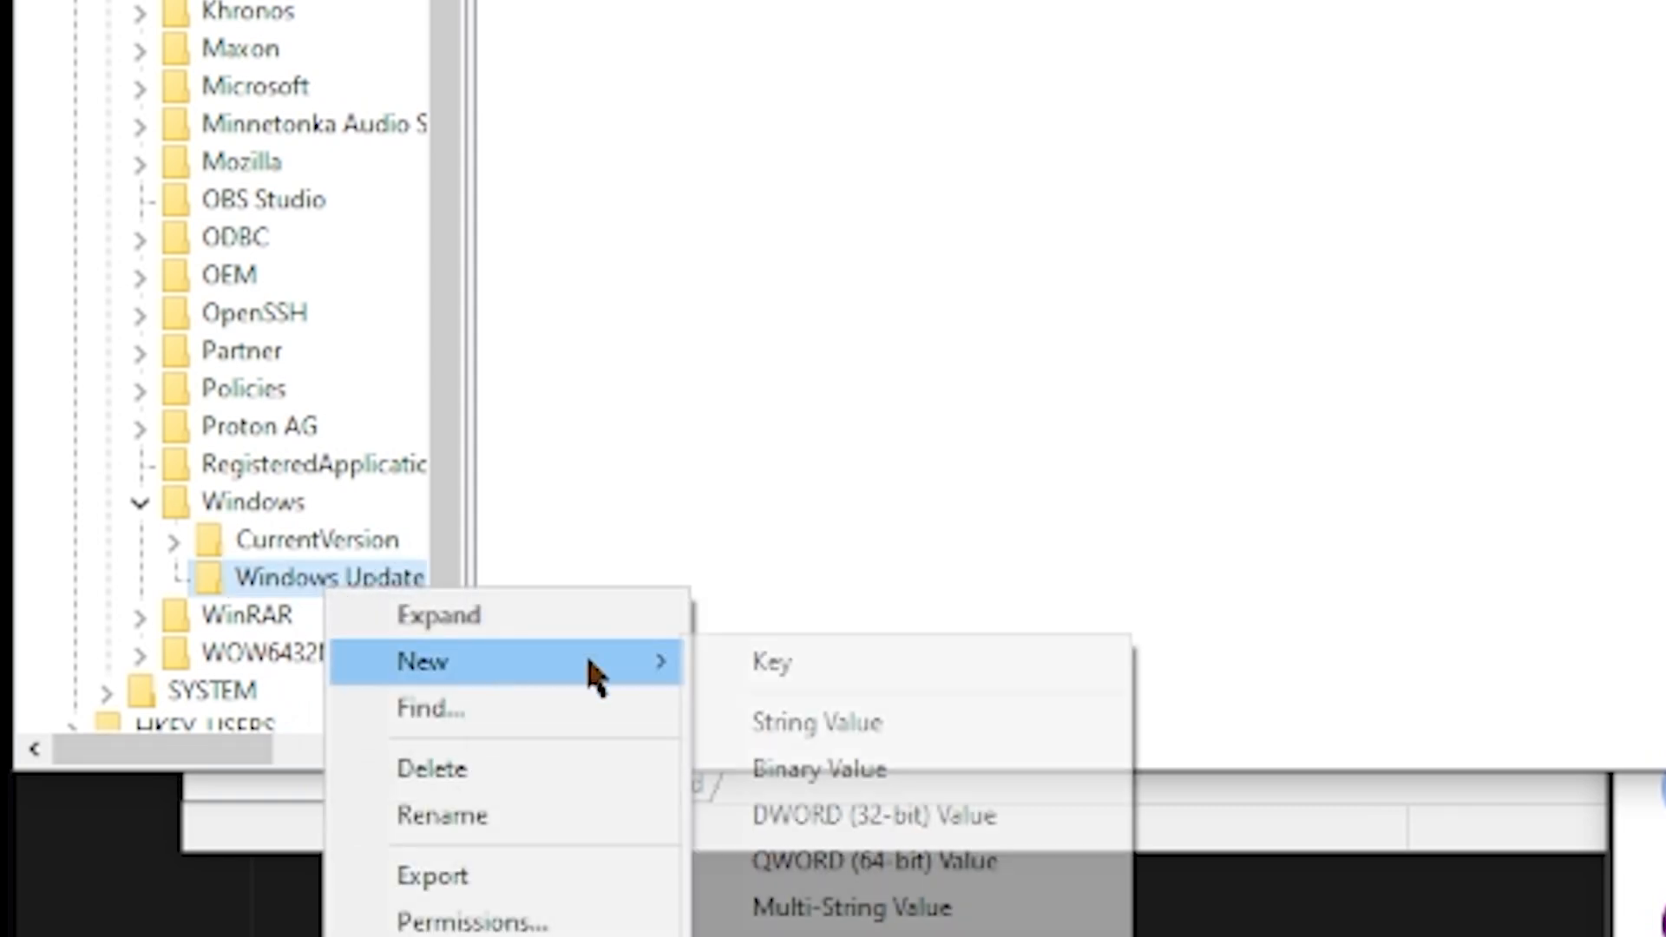
pyautogui.click(863, 661)
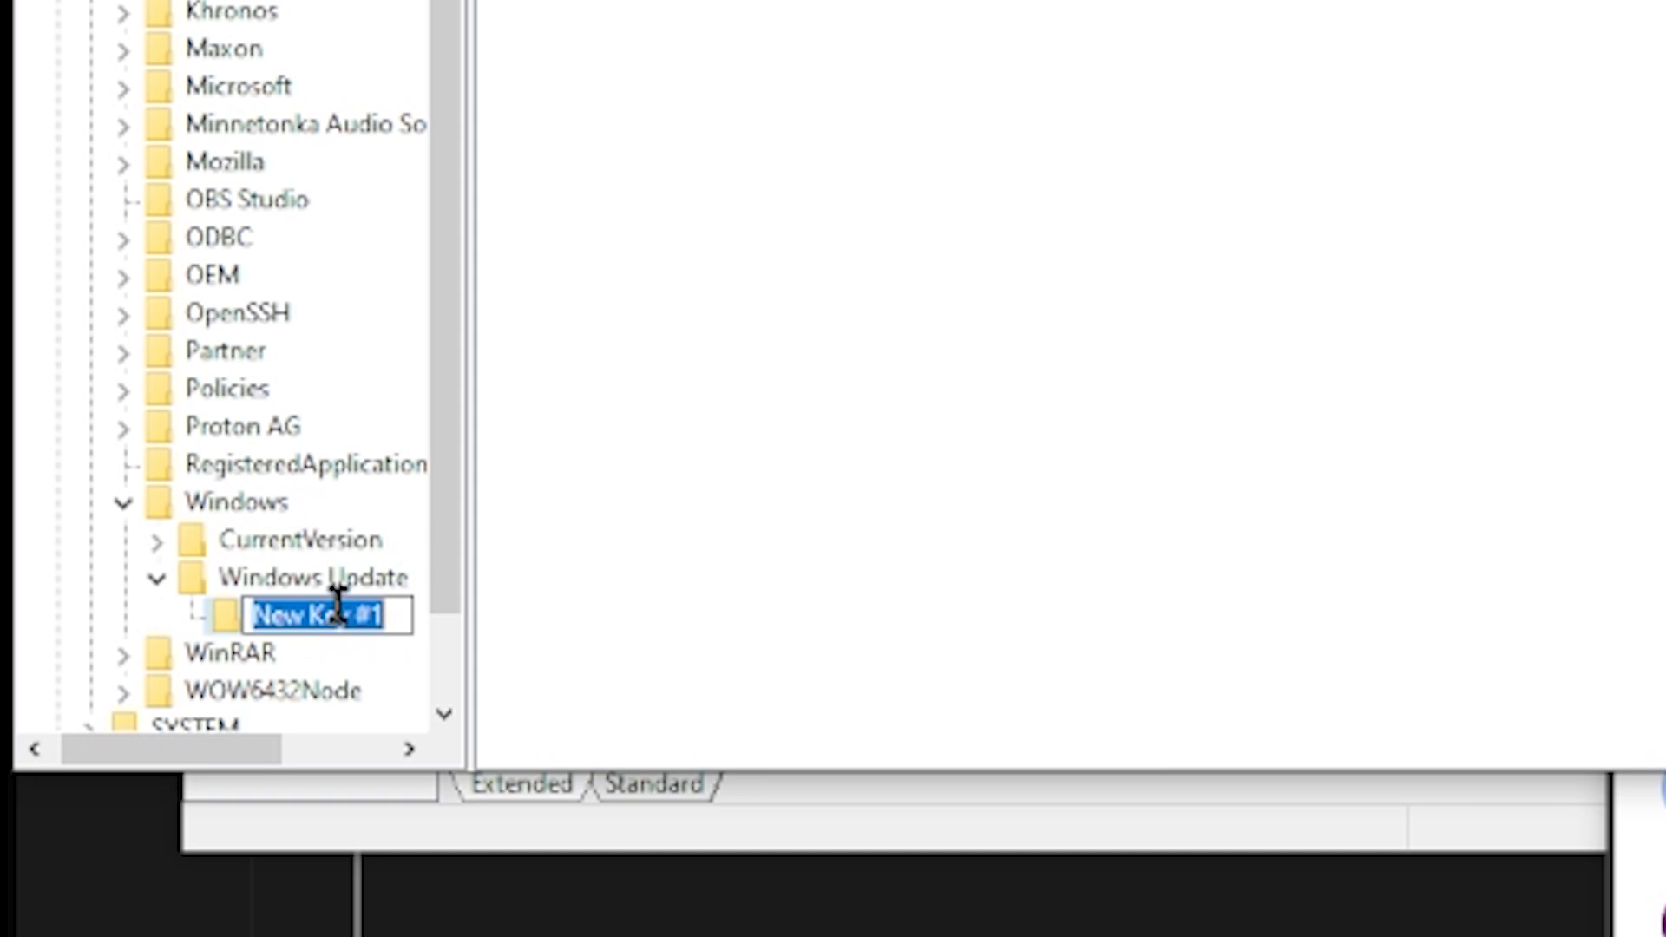
pyautogui.write('AU')
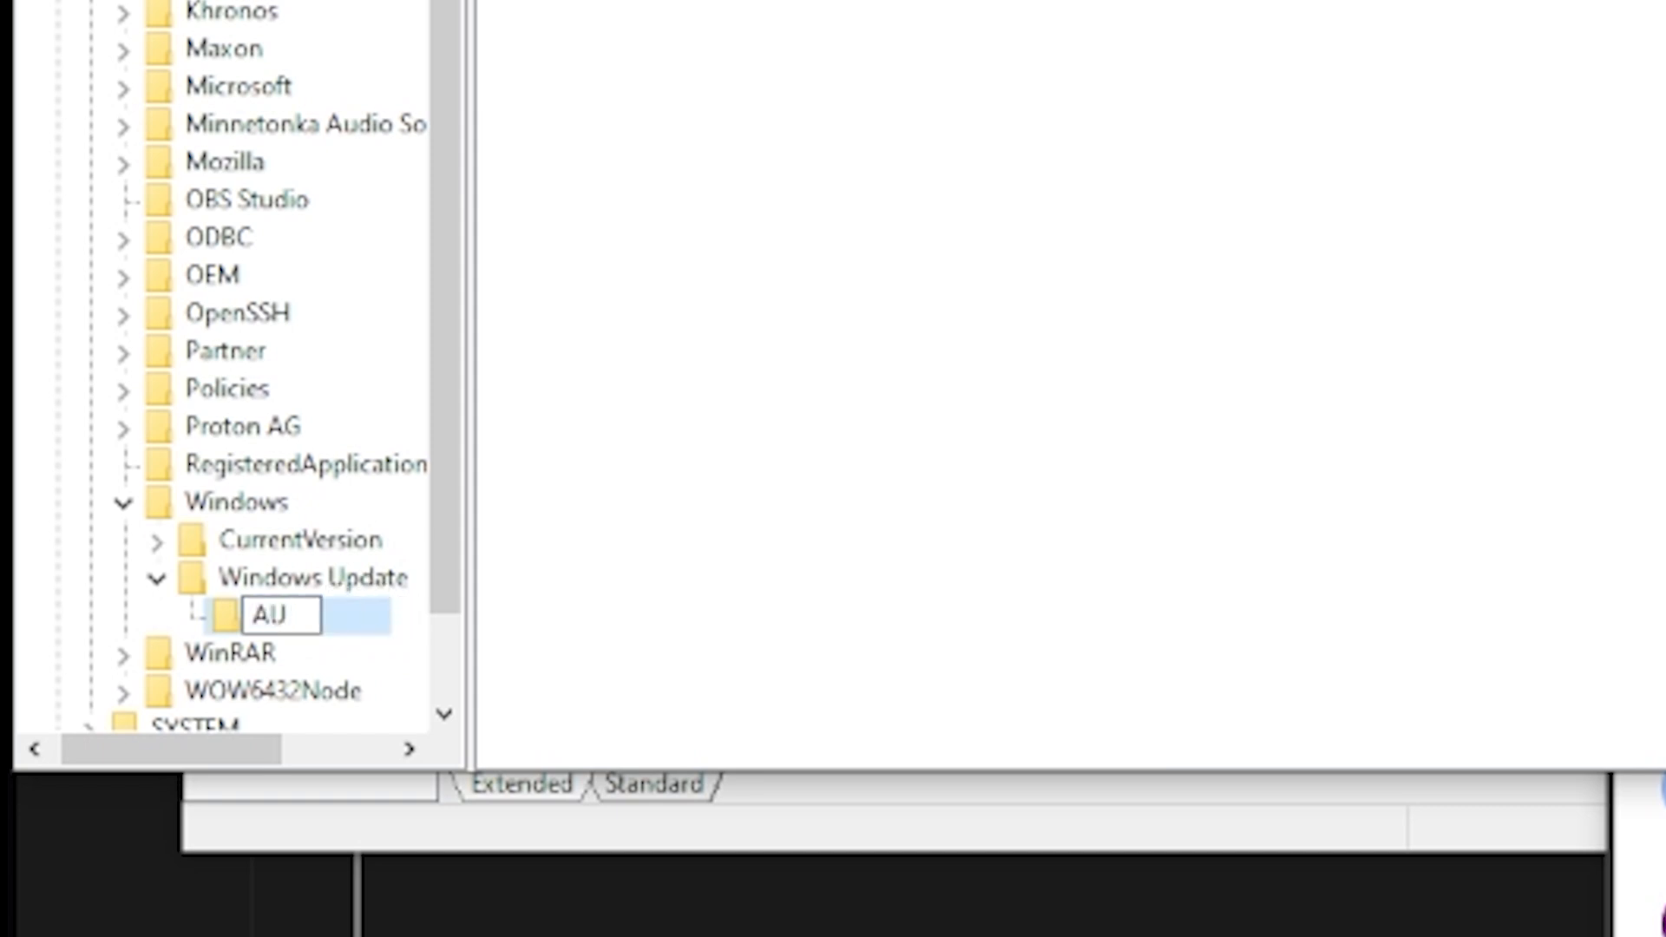
pyautogui.press('Return')
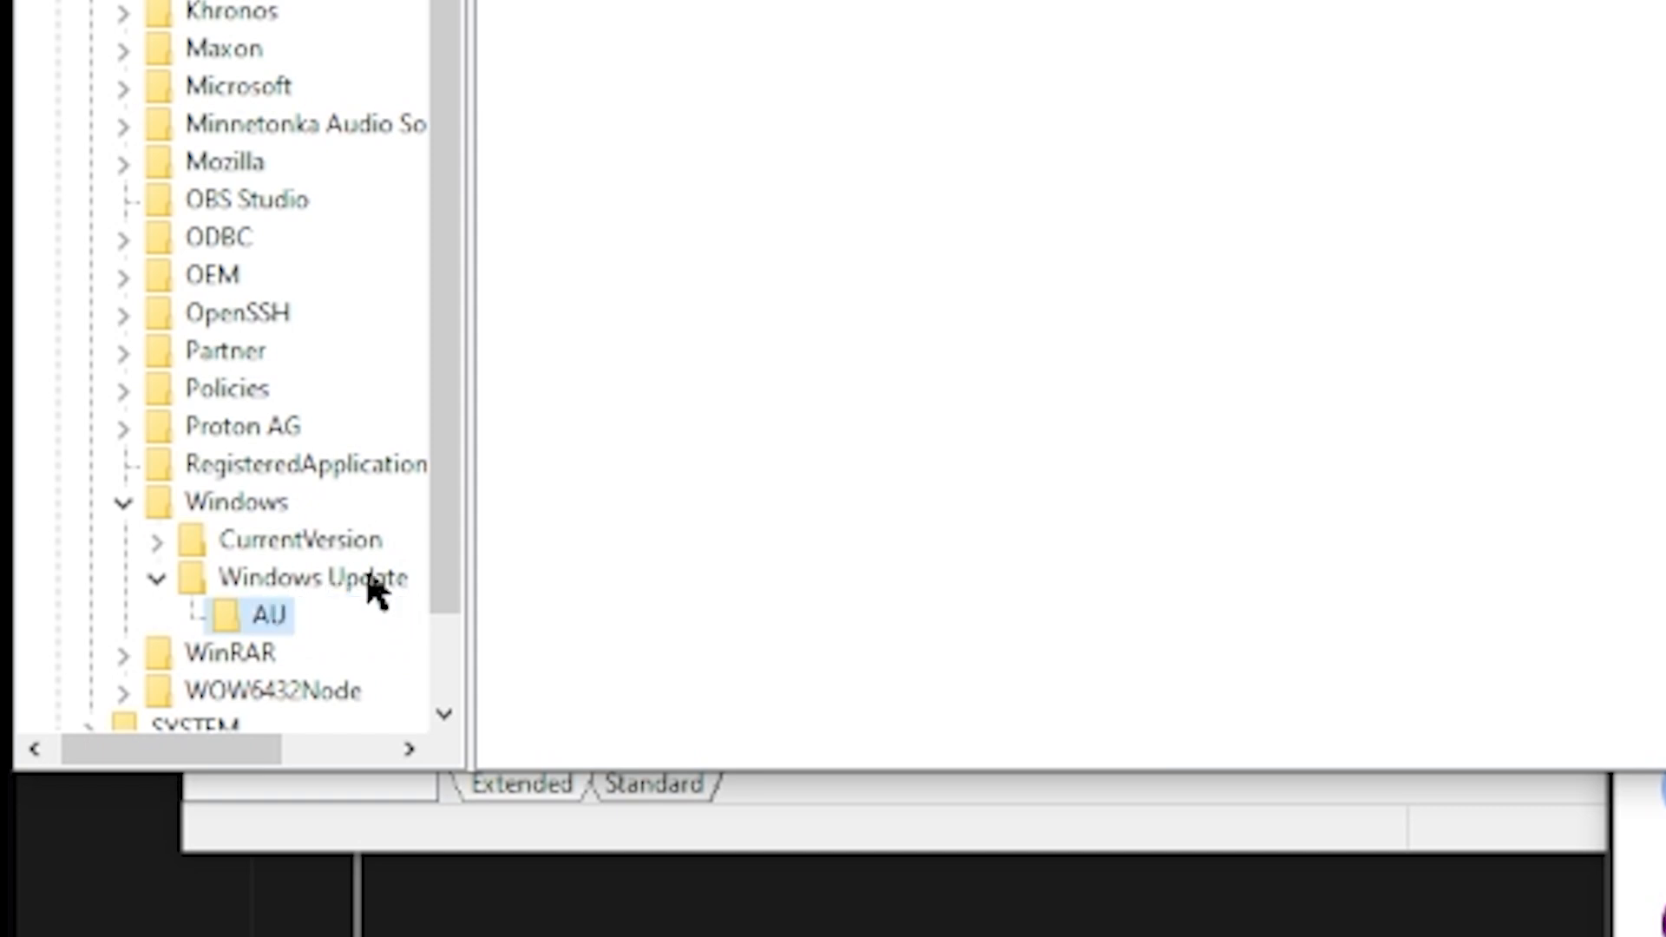
# Create a DWORD (32-bit) value named NoAutoUpdate in the AU key
pyautogui.rightClick(262, 614)
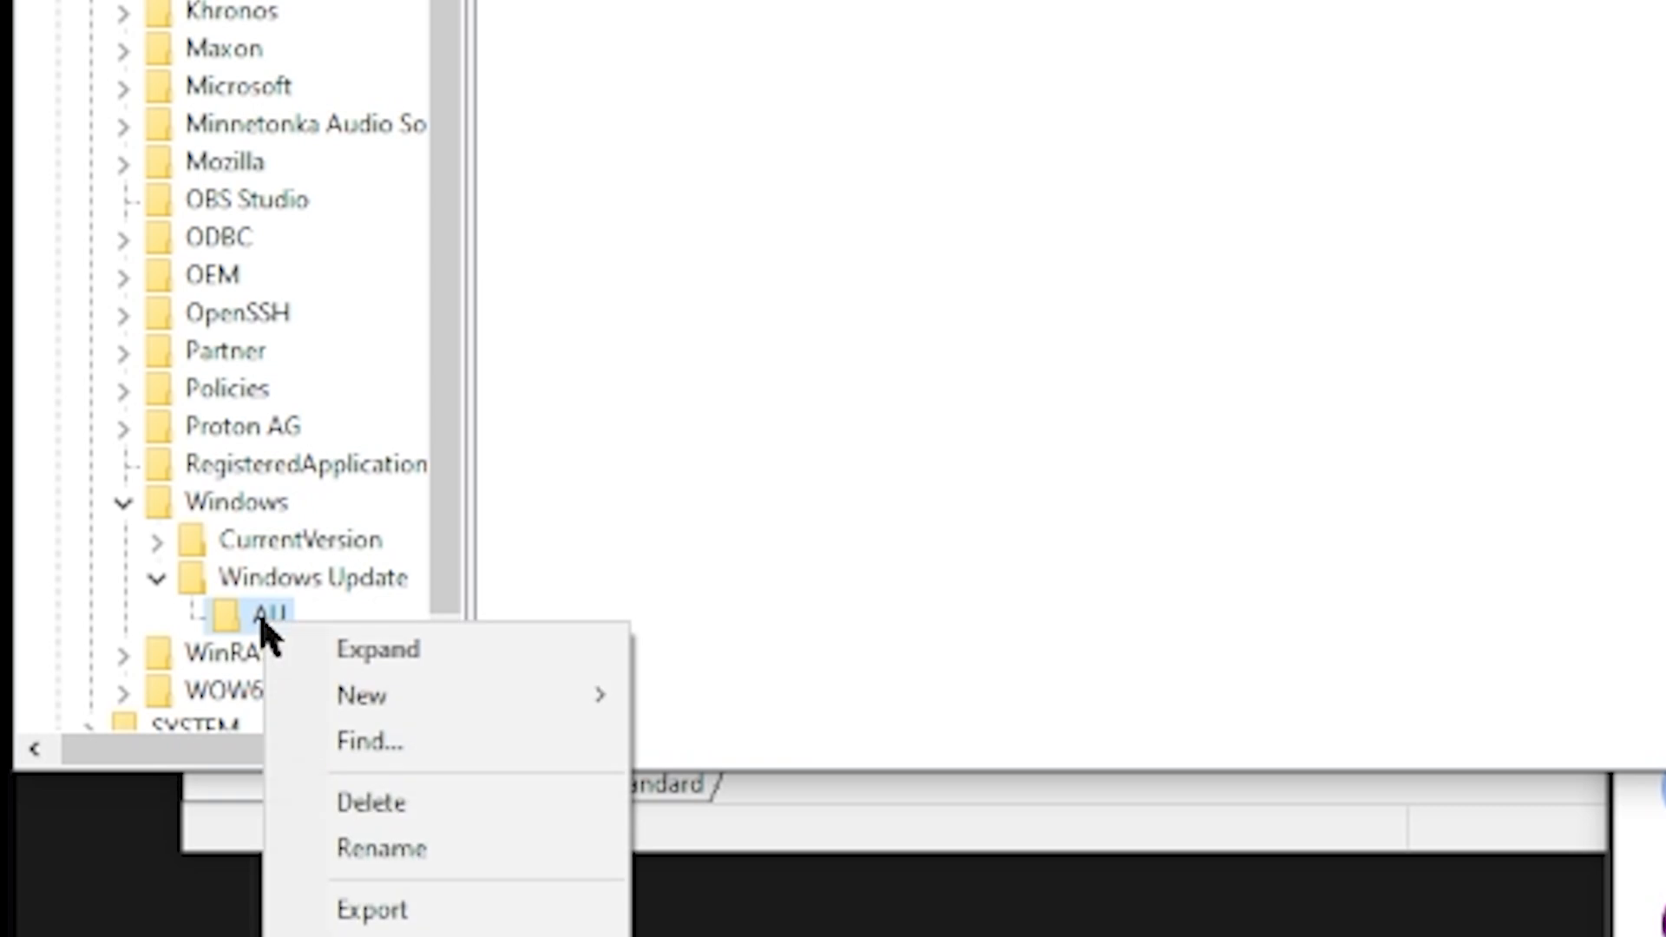
pyautogui.moveTo(386, 689)
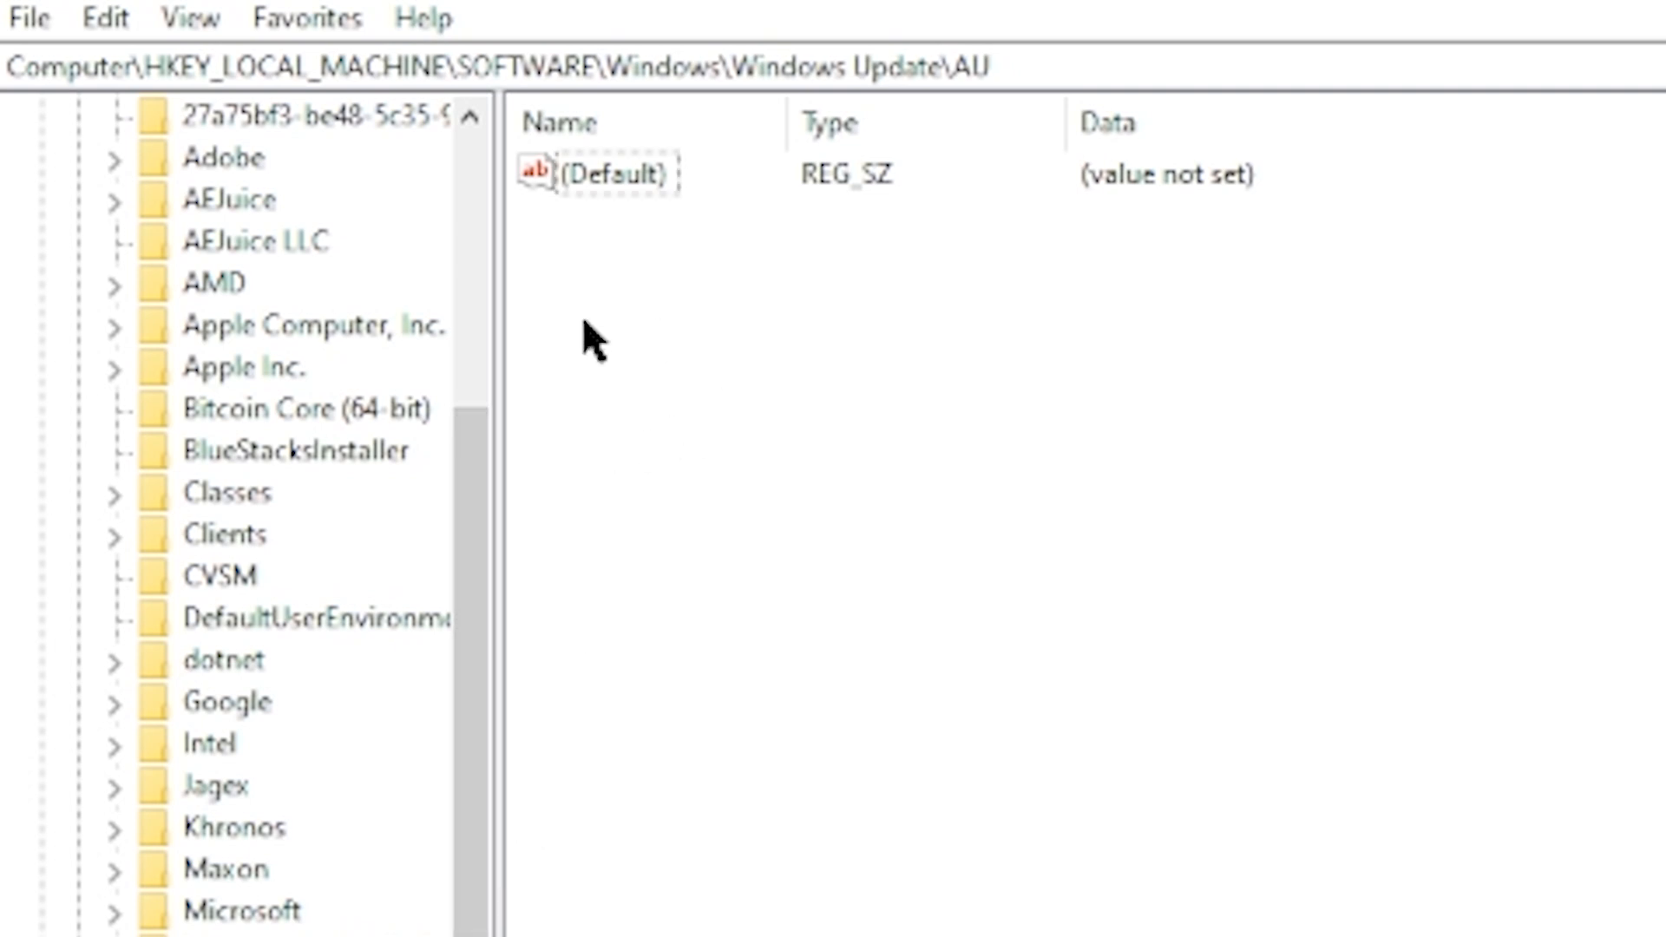
pyautogui.rightClick(720, 305)
pyautogui.moveTo(961, 340)
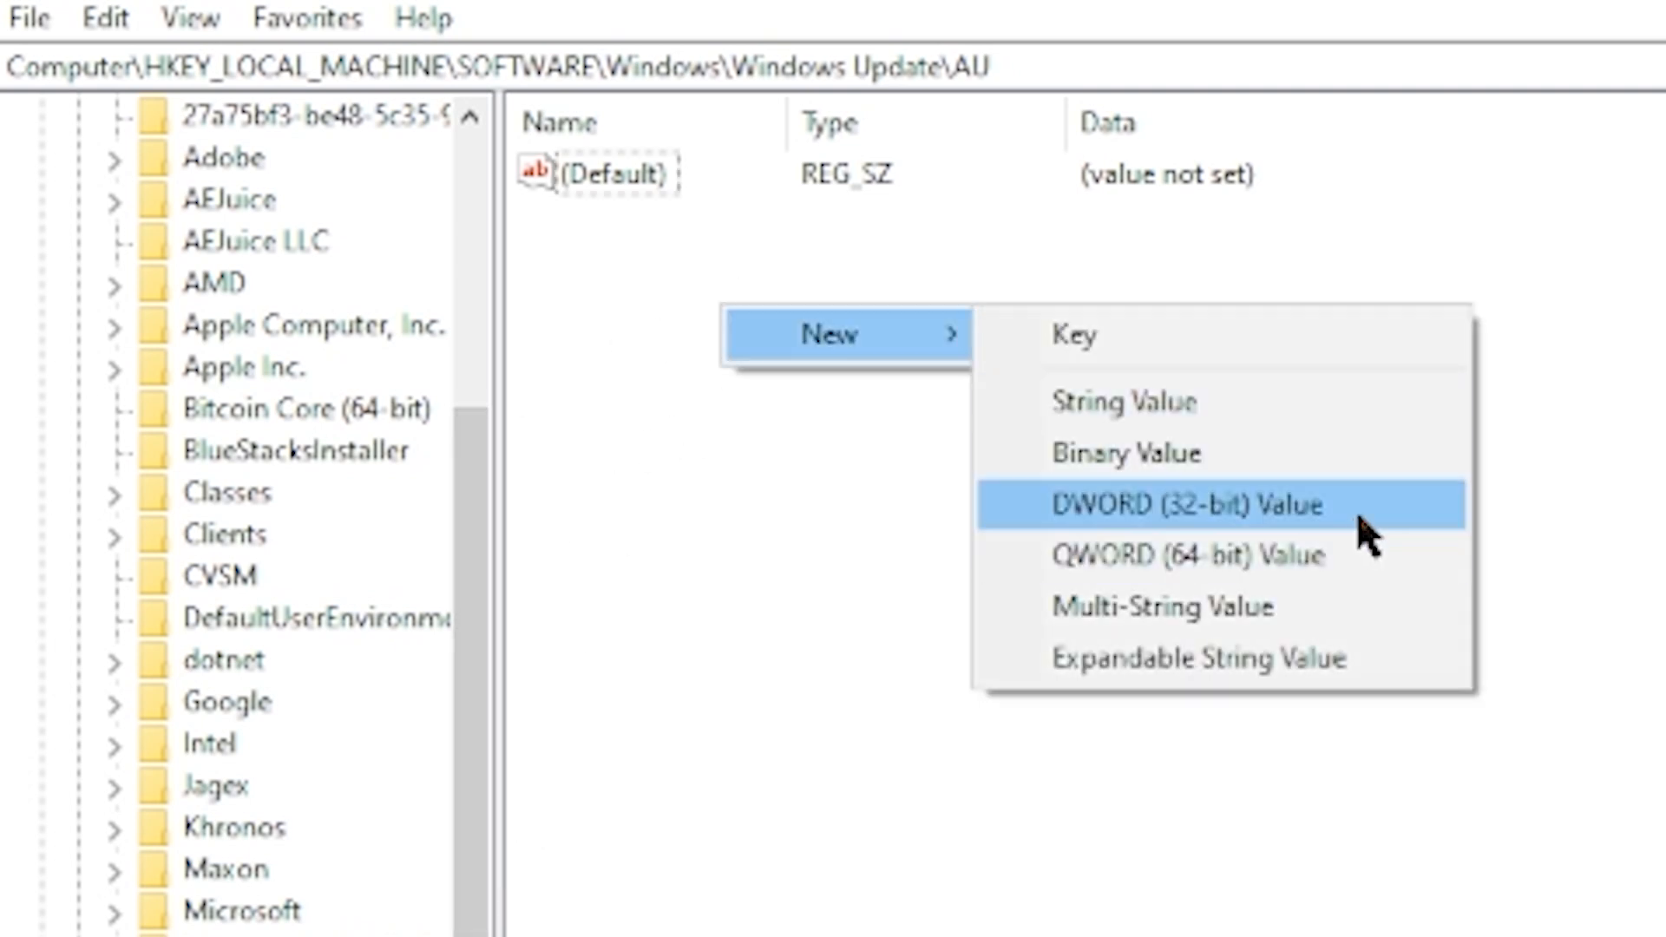
pyautogui.click(1277, 507)
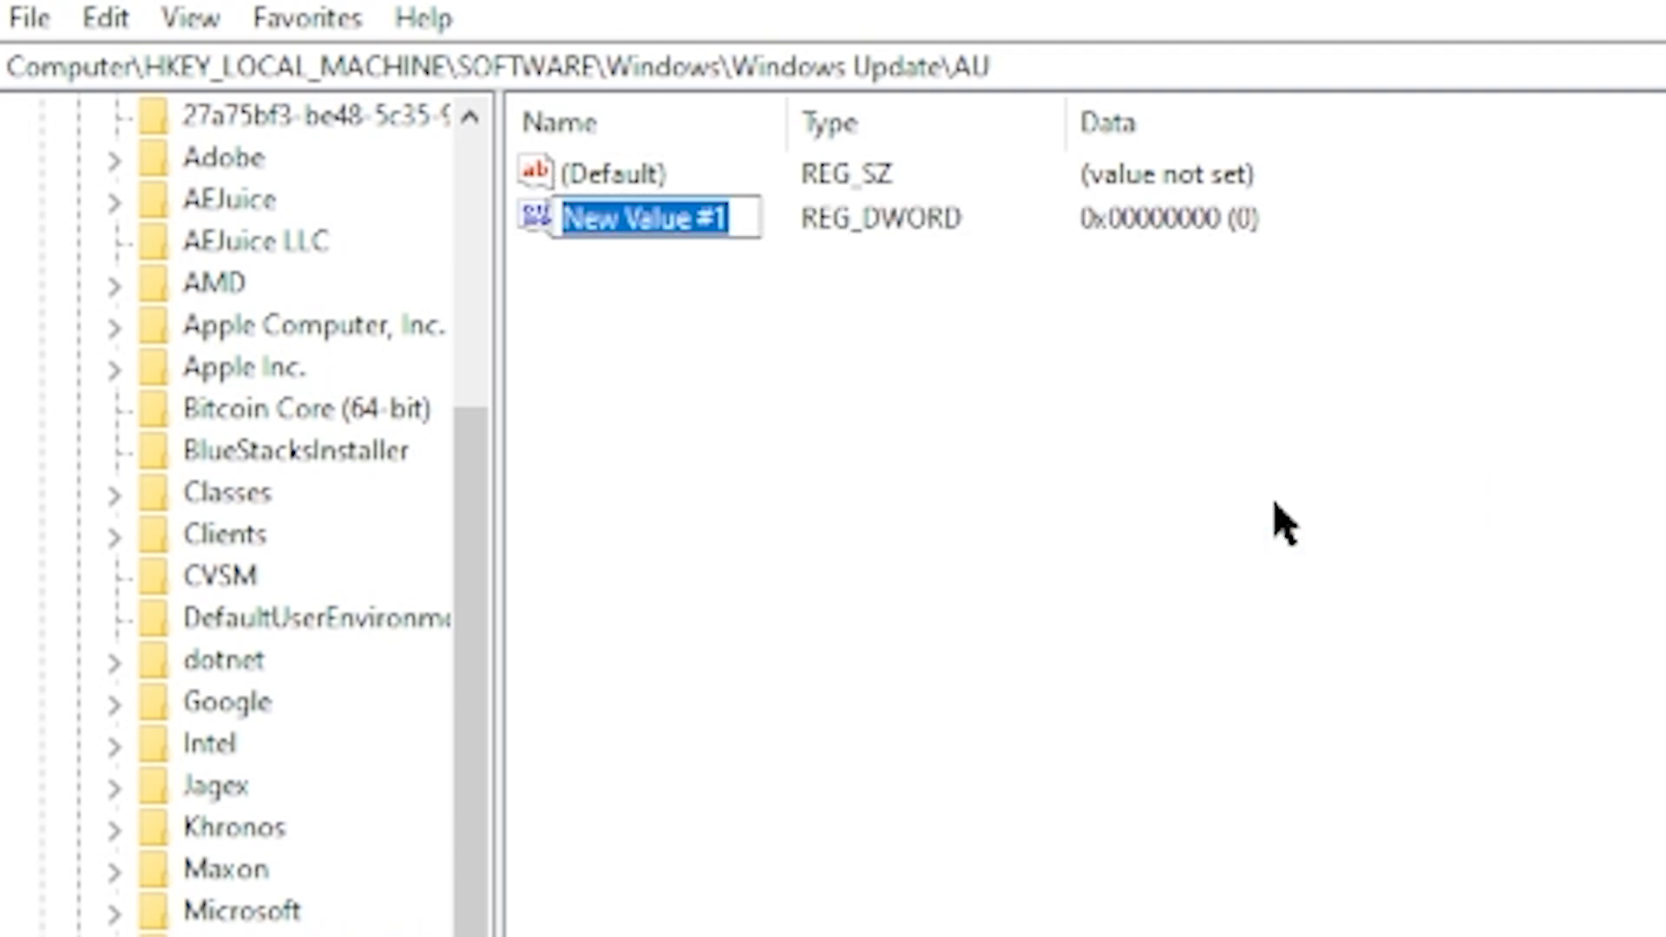
pyautogui.write('NoAutoUp')
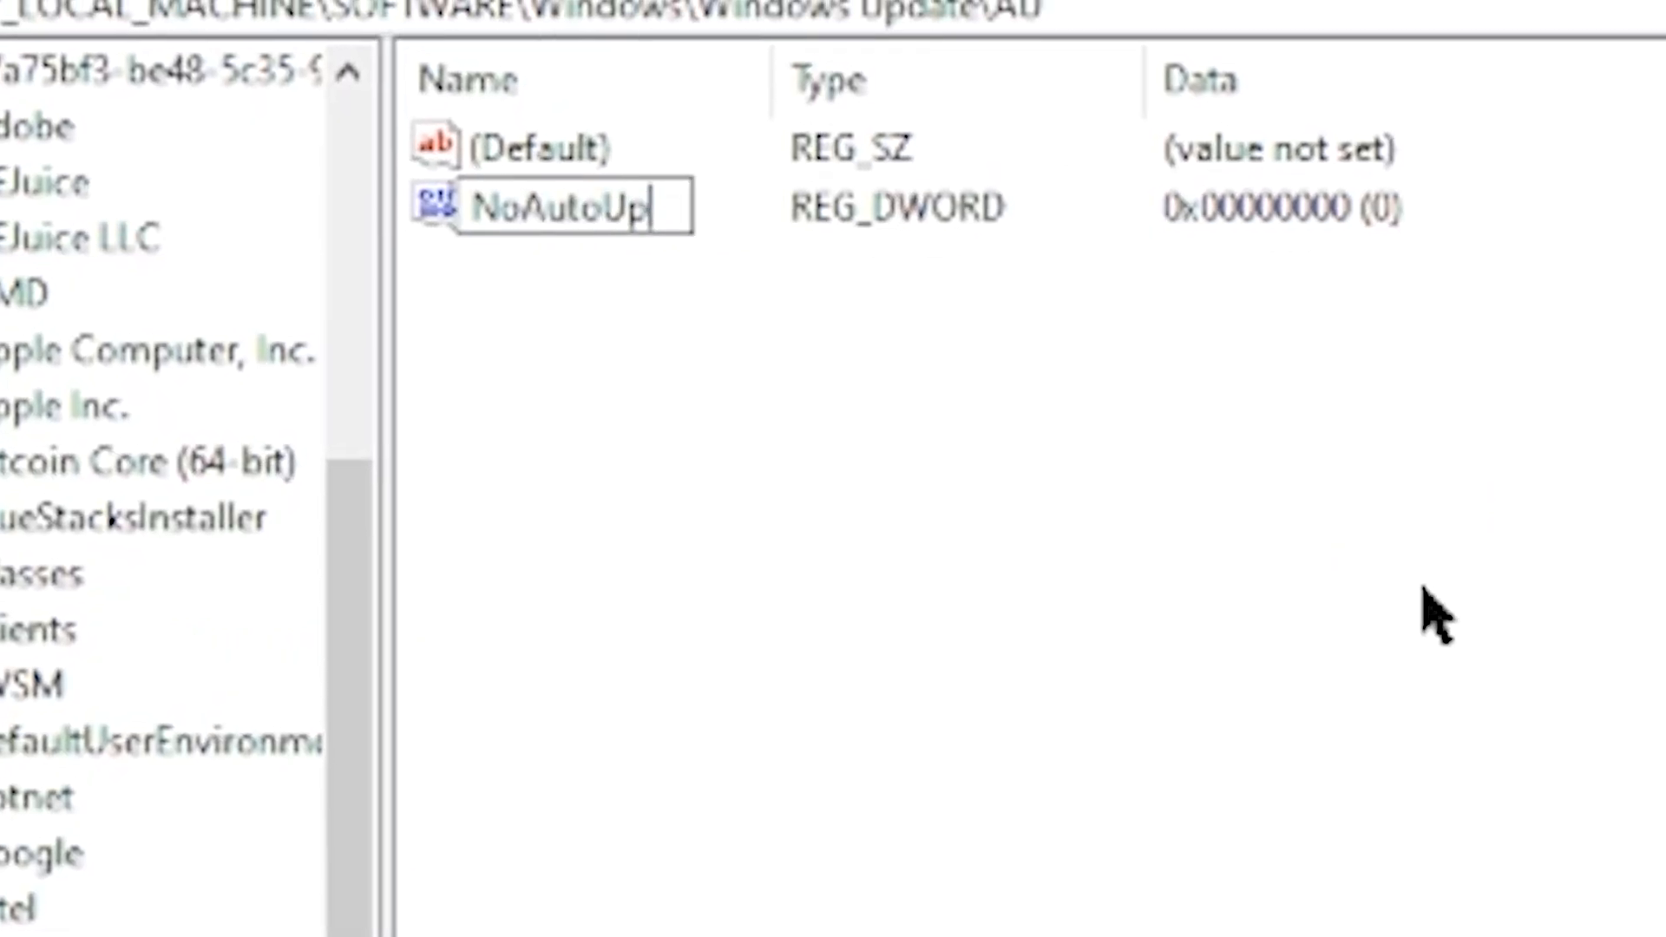
pyautogui.write('date')
pyautogui.press('Return')
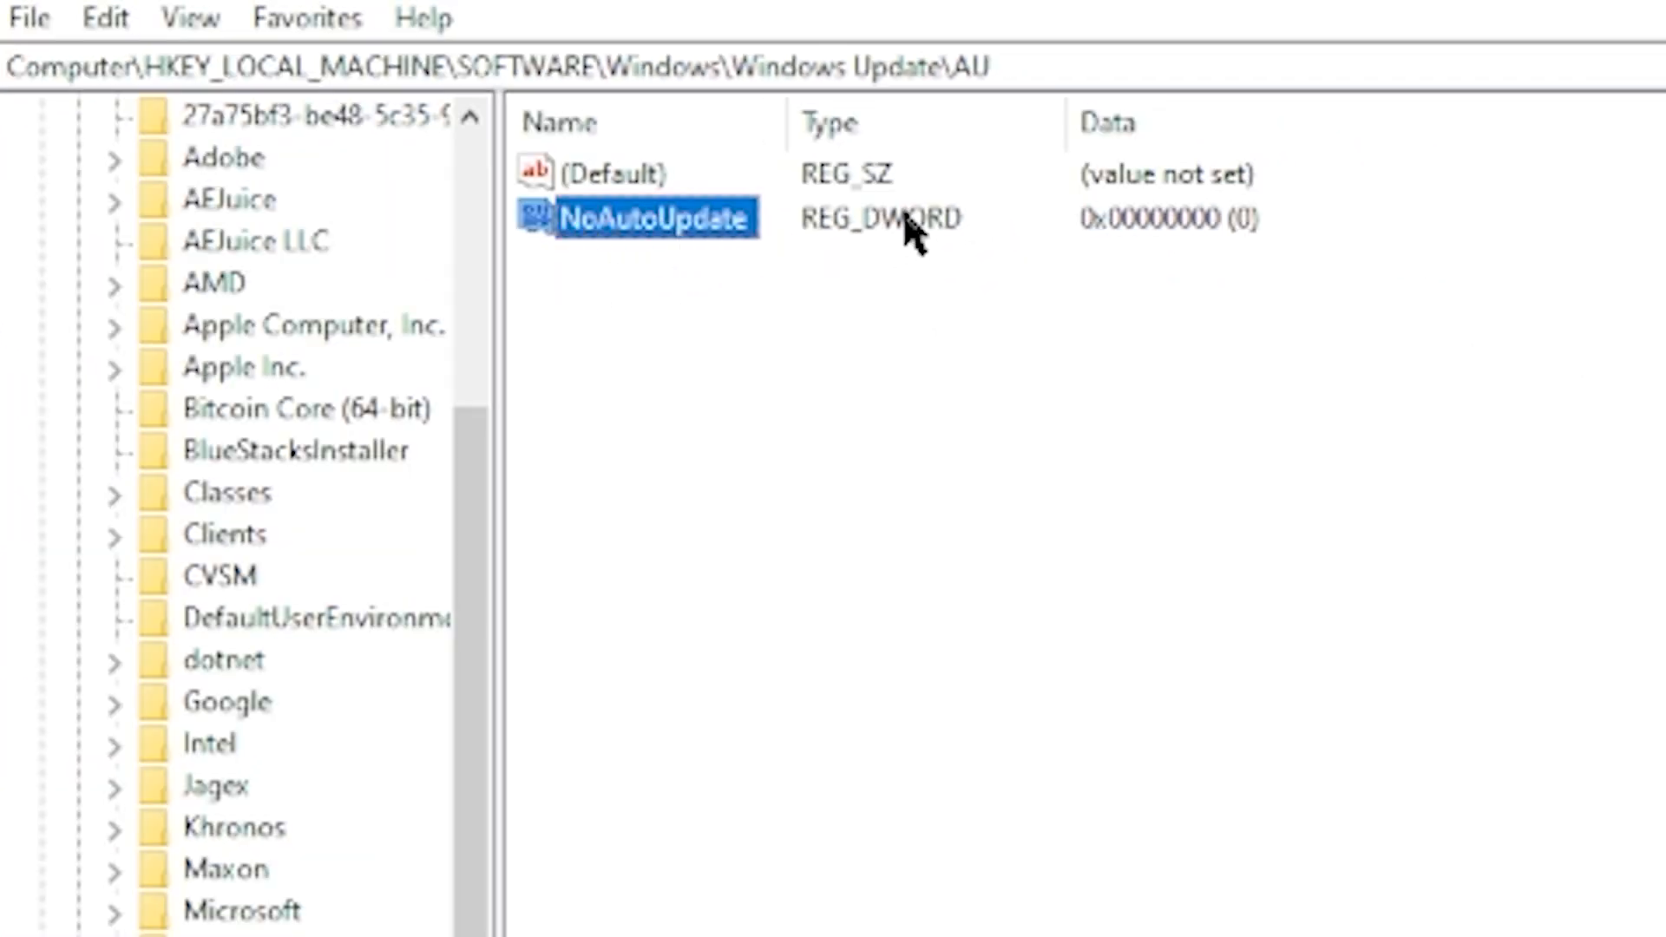
# Set the value data of NoAutoUpdate to 1 and confirm it
pyautogui.doubleClick(638, 222)
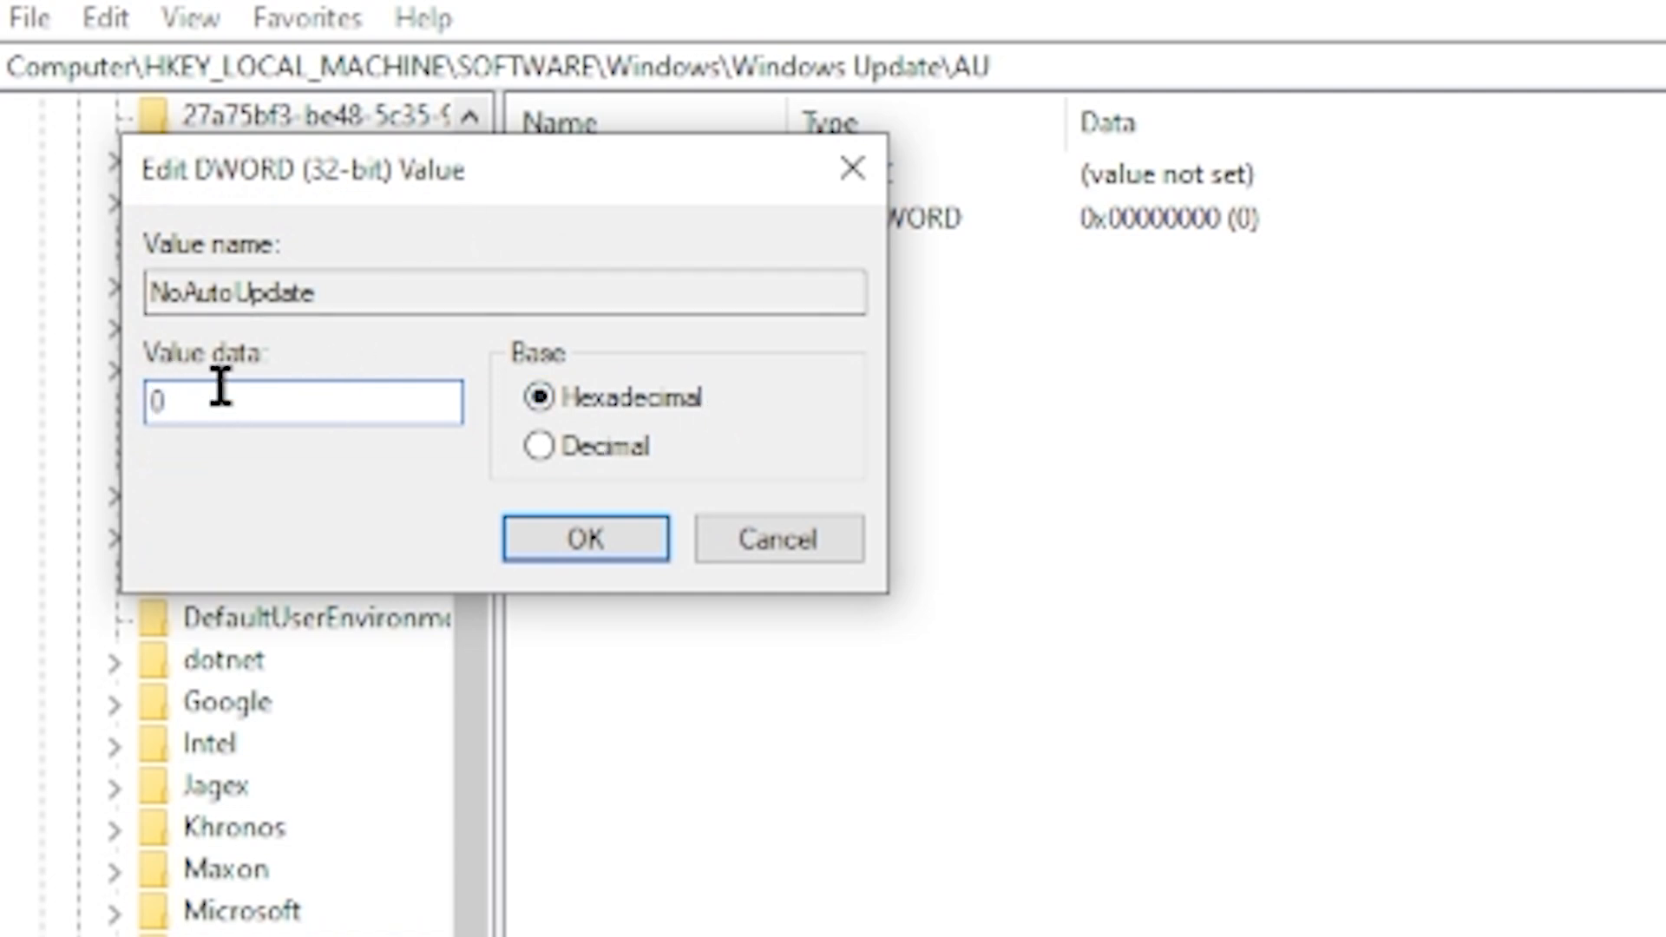
pyautogui.write('1')
pyautogui.click(613, 551)
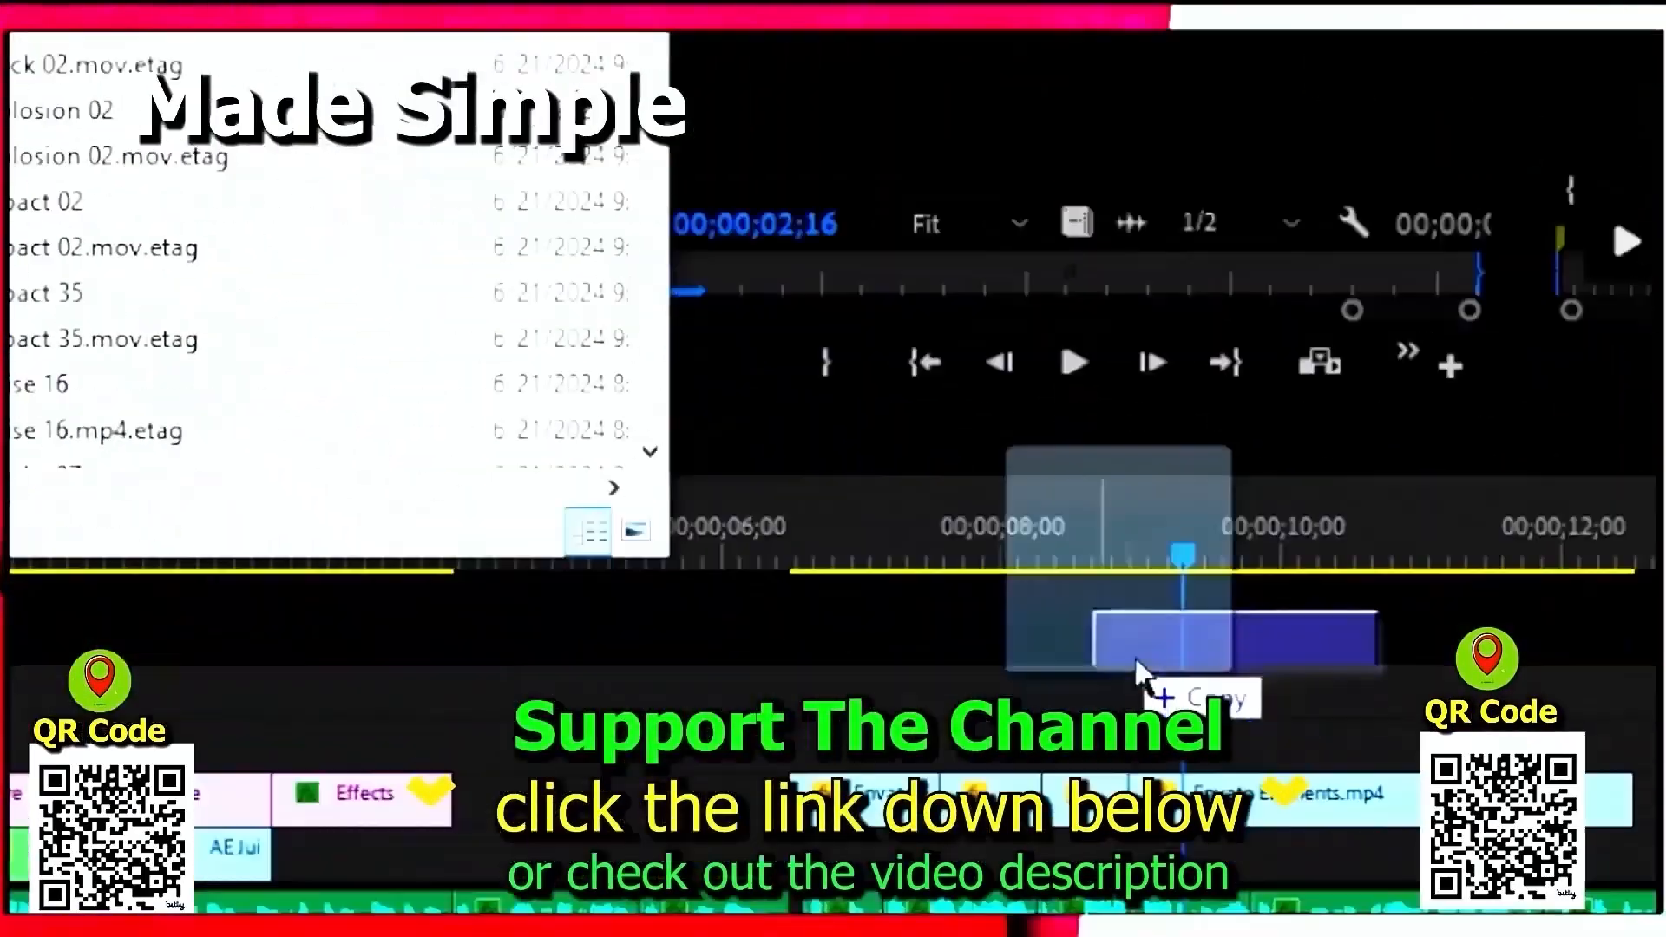
pyautogui.moveTo(1139, 673); pyautogui.dragTo(1212, 753)
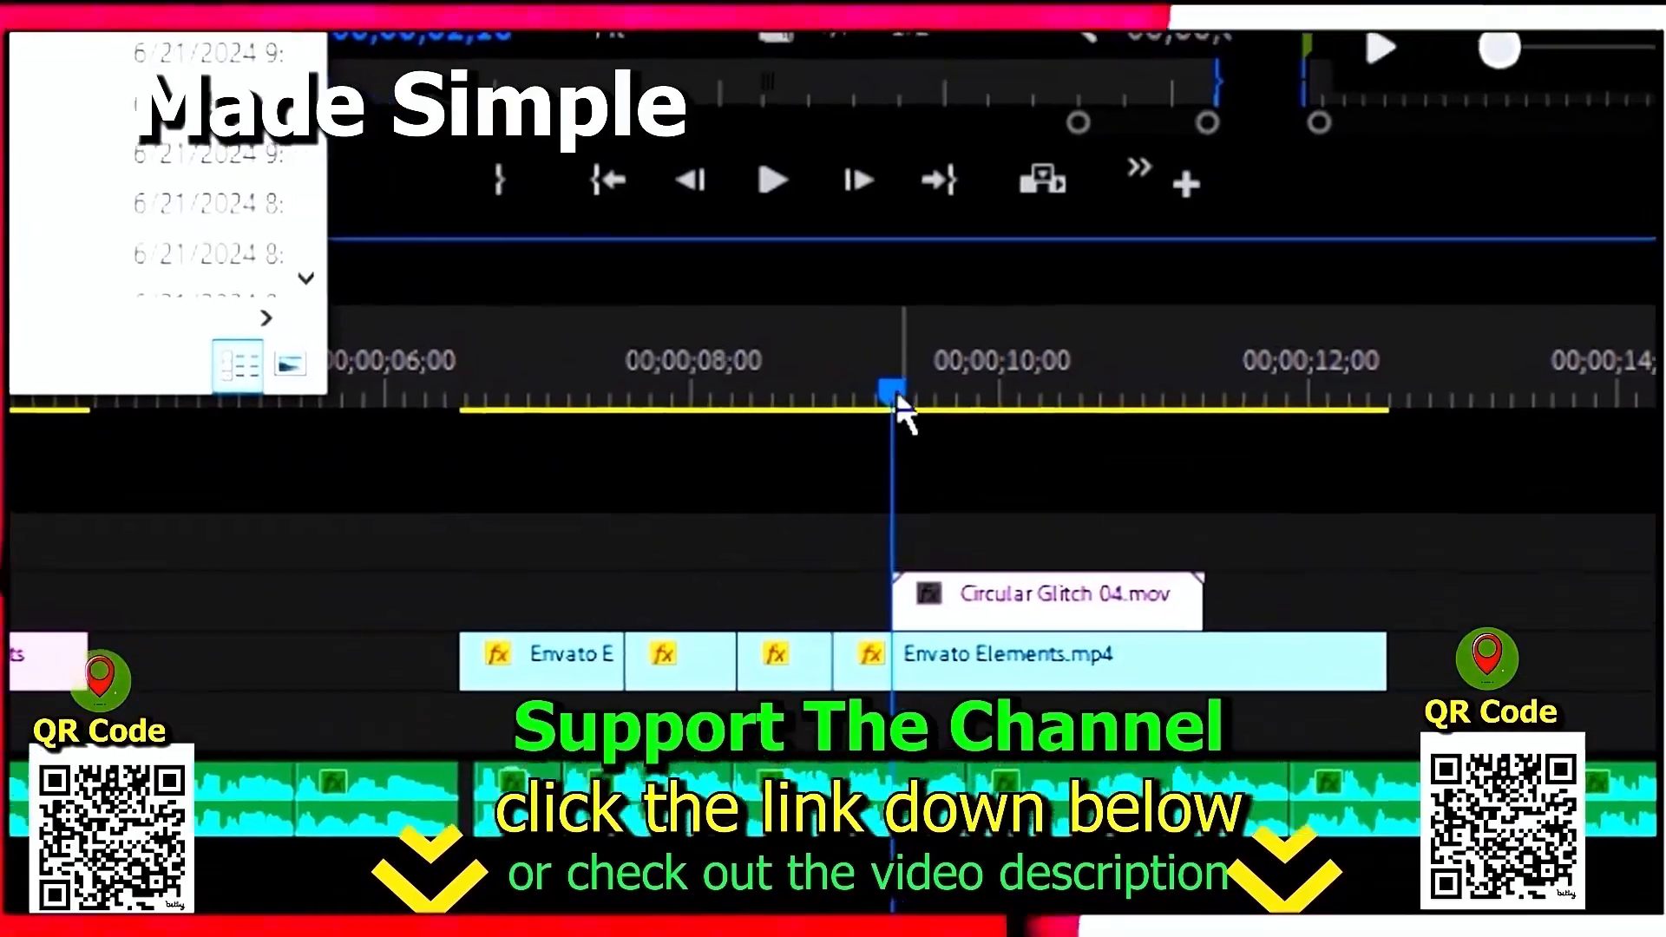